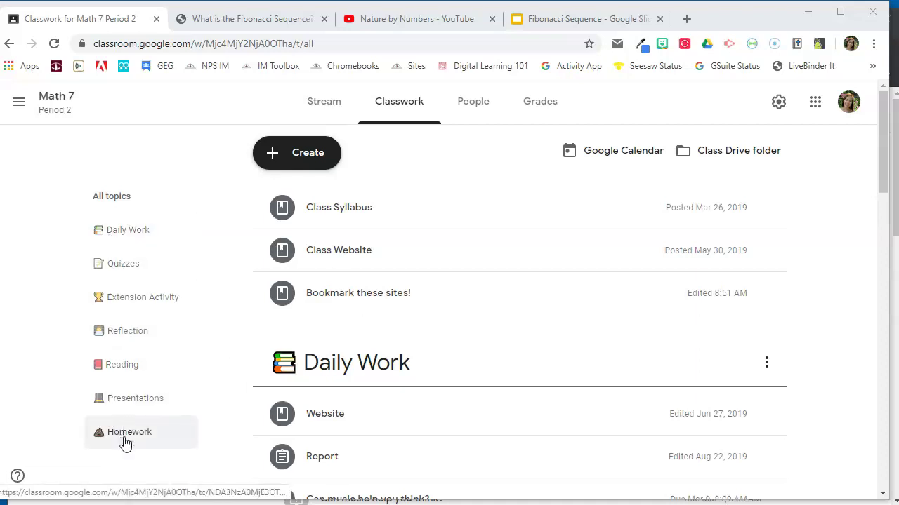
# Examine the Math 7 classwork topics, including the empty ones, in the teacher view and compare them with the student view
pyautogui.scroll(-2, 619, 276)
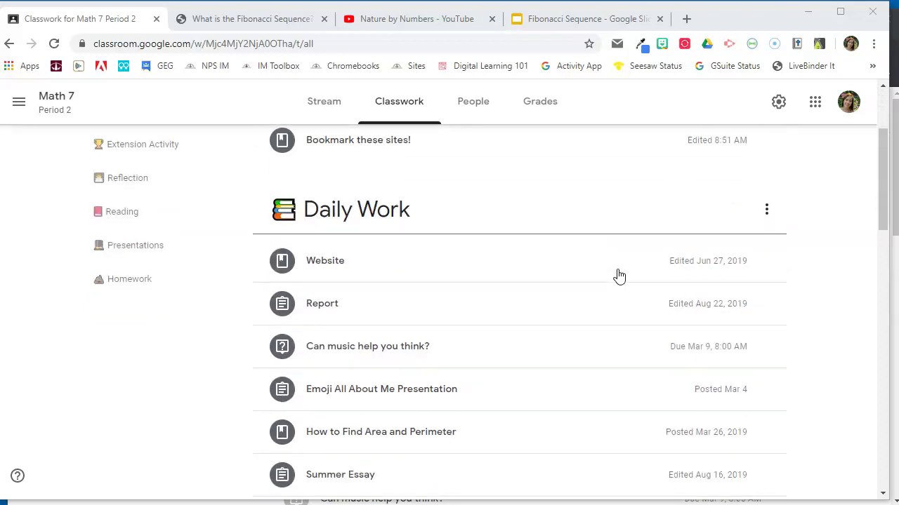
pyautogui.scroll(-10, 618, 275)
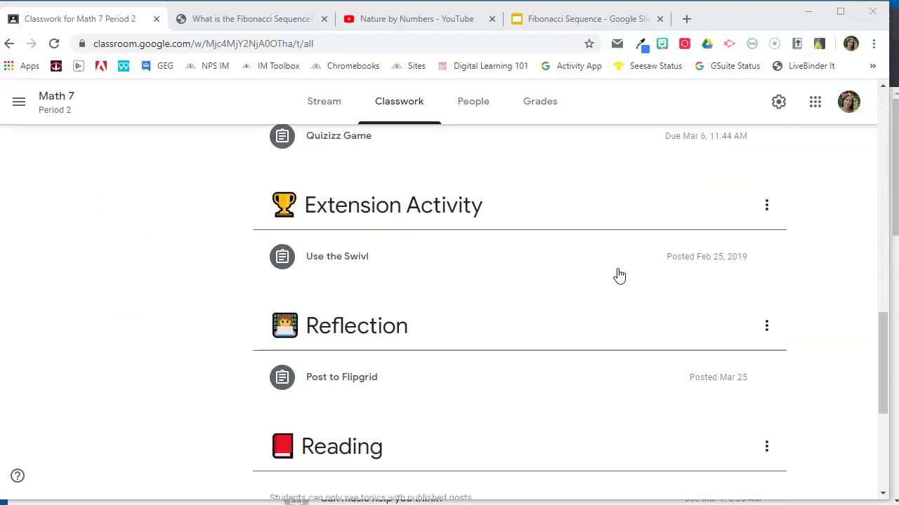
pyautogui.scroll(-3, 619, 275)
pyautogui.scroll(-1, 619, 276)
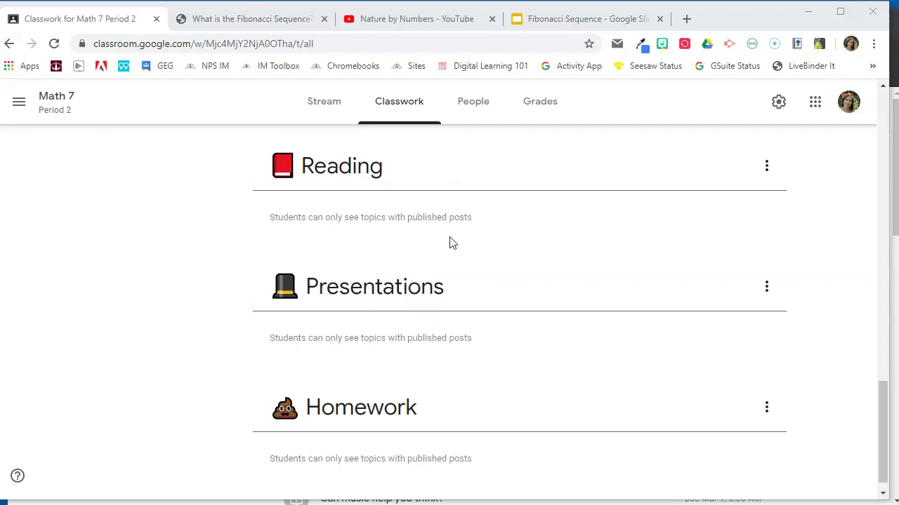
pyautogui.click(895, 68)
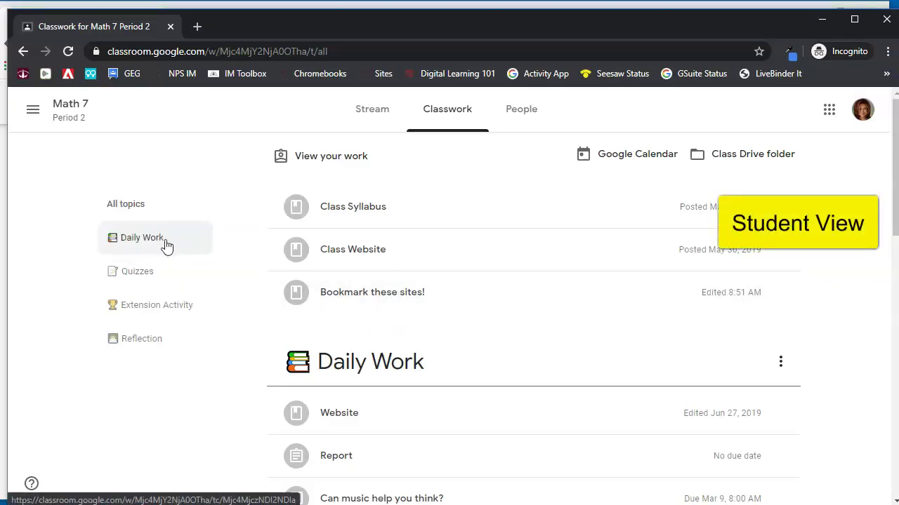
pyautogui.click(150, 342)
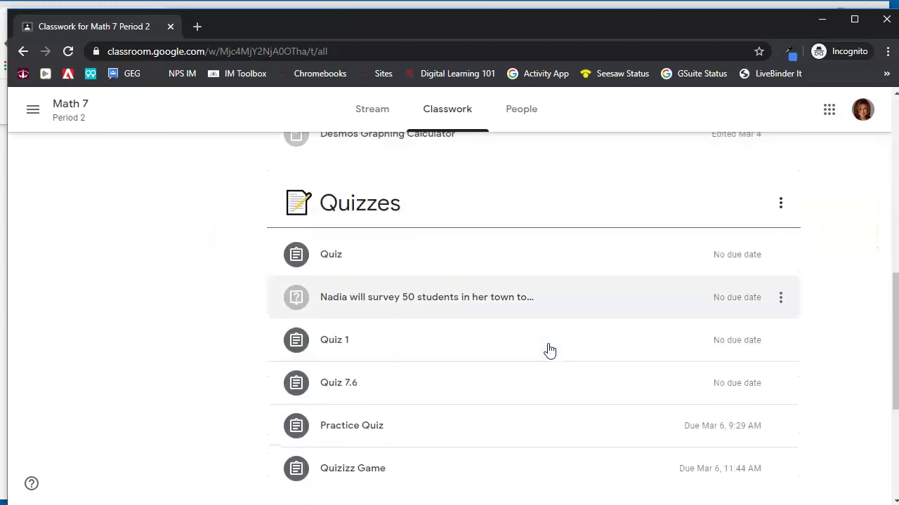
pyautogui.scroll(8, 533, 395)
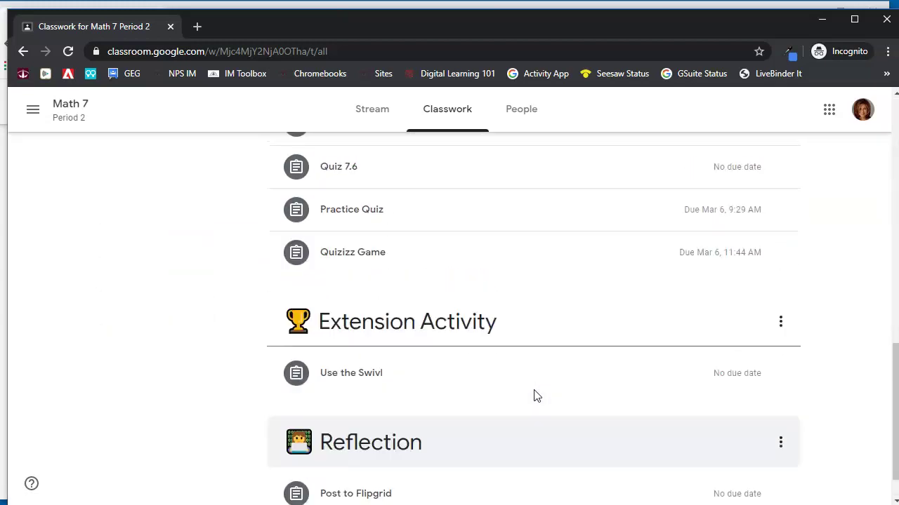
pyautogui.scroll(4, 537, 397)
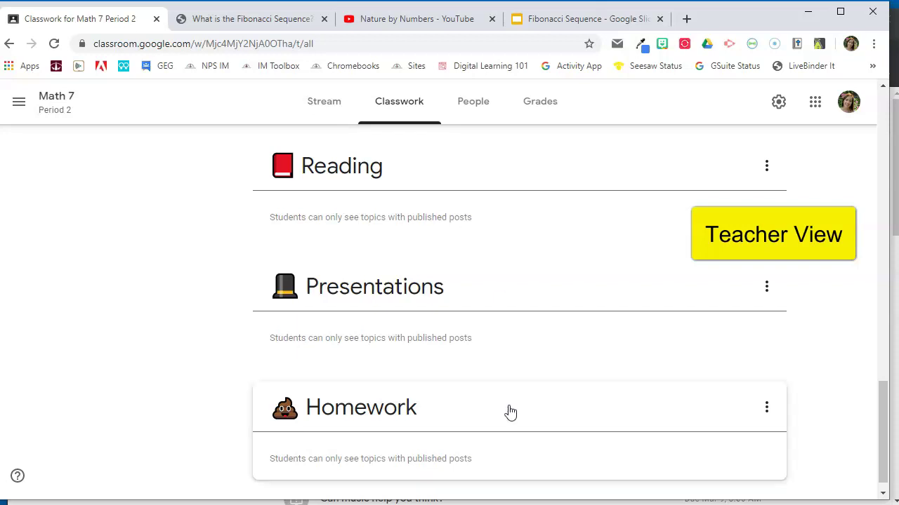
pyautogui.scroll(15, 512, 414)
pyautogui.scroll(1, 525, 426)
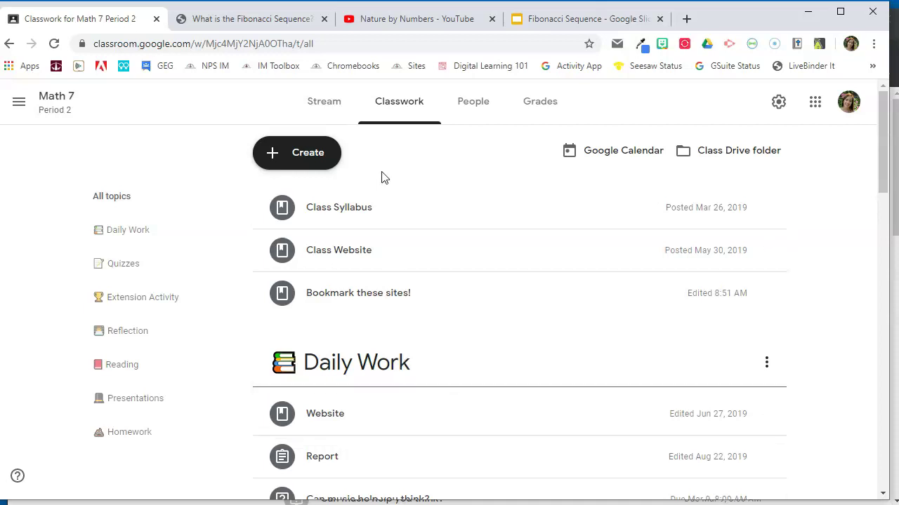
# Start a new classwork topic named "Week of April 6"
pyautogui.click(293, 150)
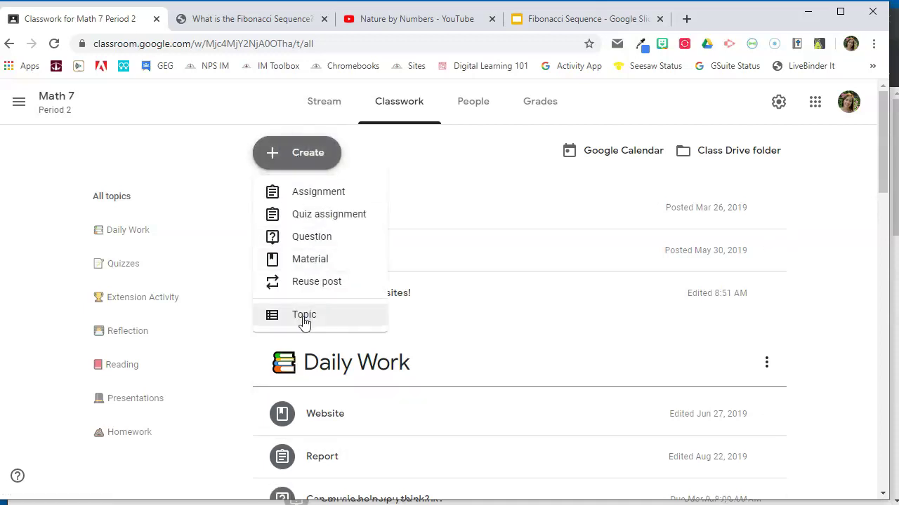
pyautogui.click(304, 316)
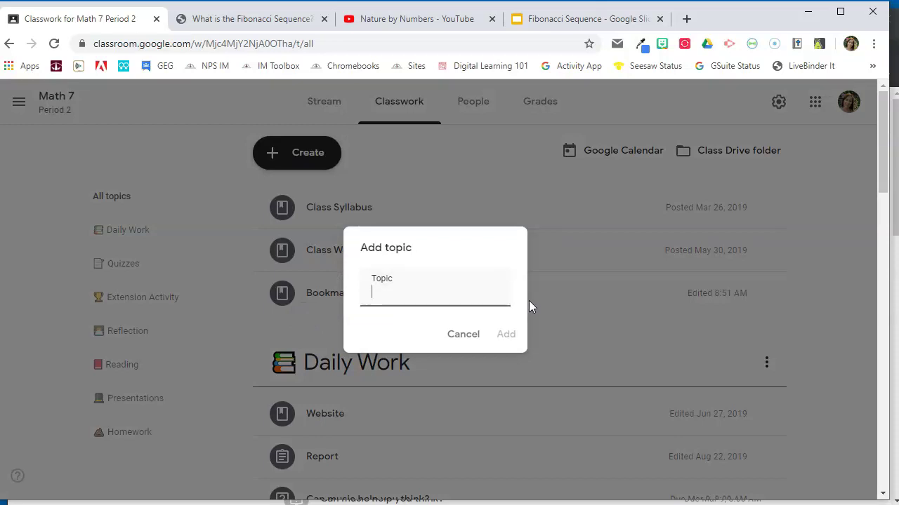
pyautogui.write('Week of April 6')
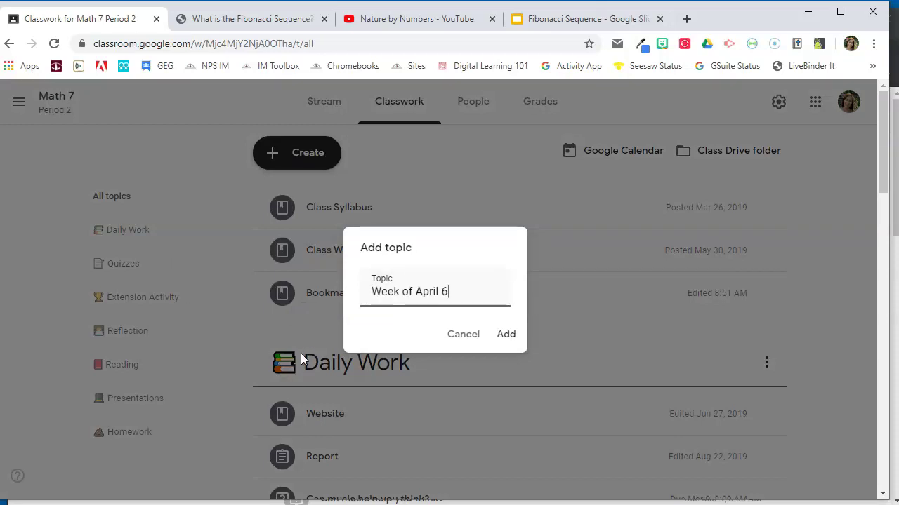
pyautogui.scroll(-7, 322, 372)
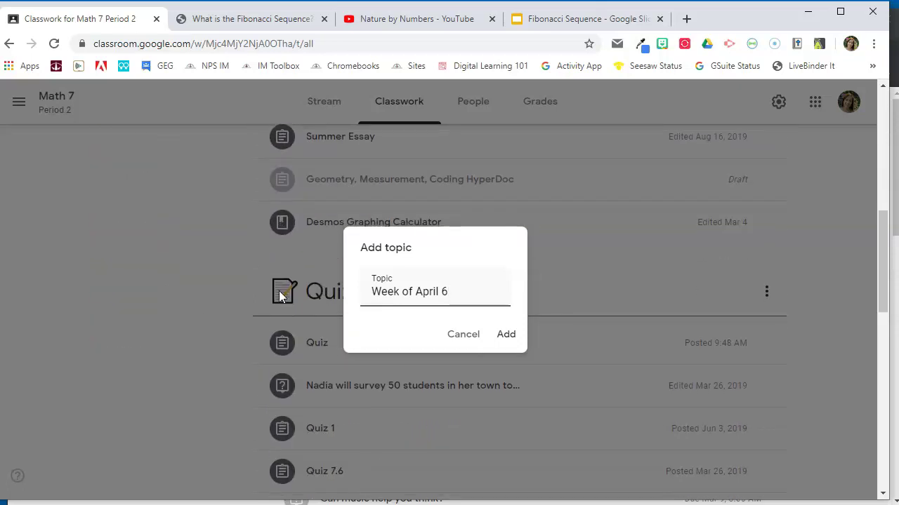
pyautogui.scroll(8, 276, 306)
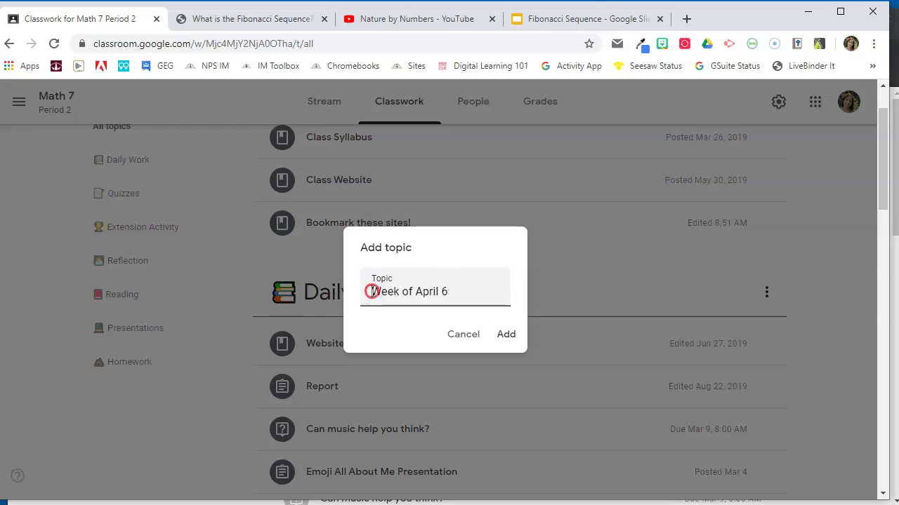
# Insert a fire emoji and a space before the new topic's name, and add the topic to the class
pyautogui.rightClick(373, 293)
pyautogui.click(400, 306)
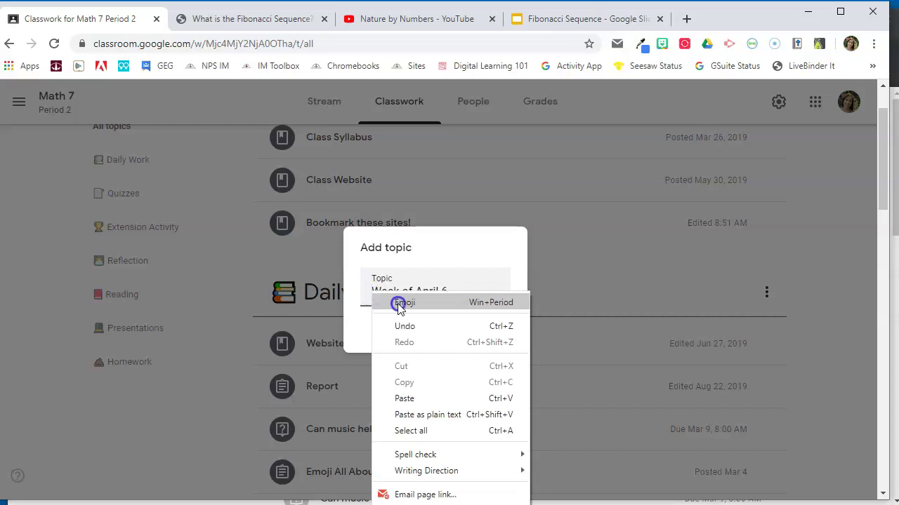
pyautogui.moveTo(430, 320); pyautogui.dragTo(573, 122)
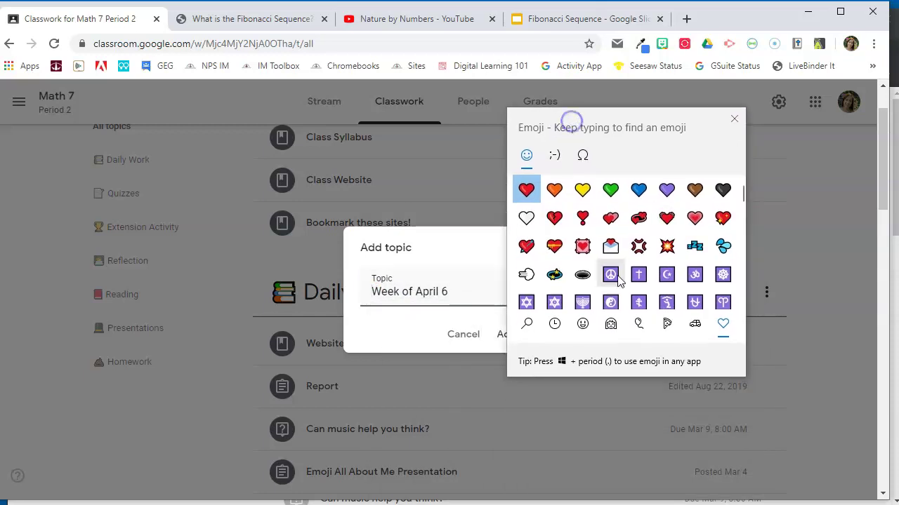
pyautogui.click(554, 325)
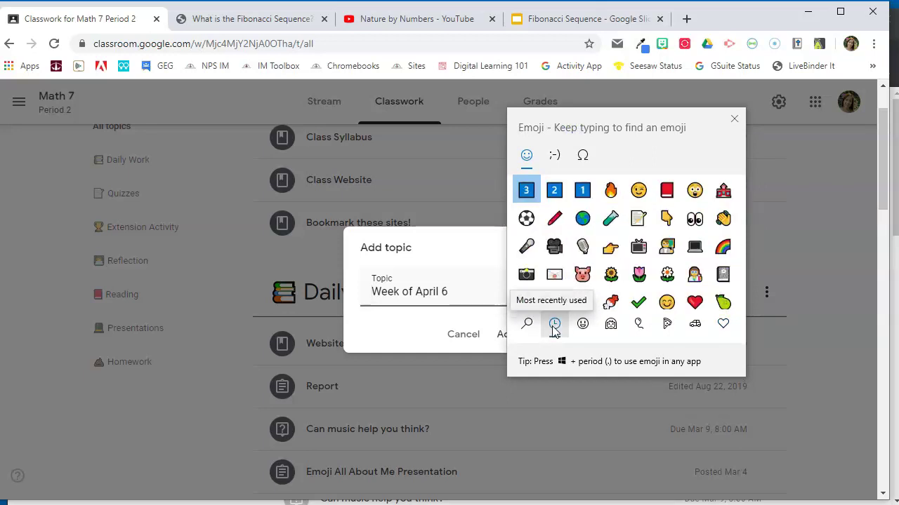
pyautogui.click(611, 197)
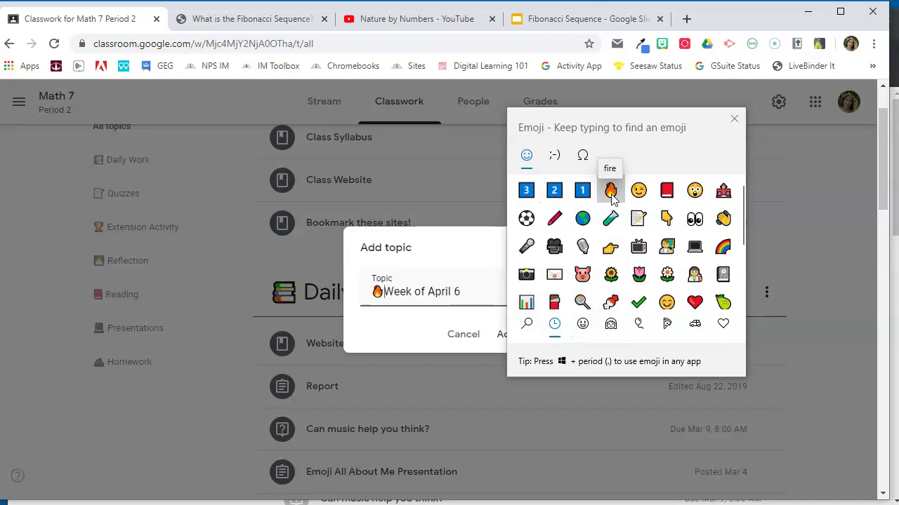
pyautogui.click(732, 121)
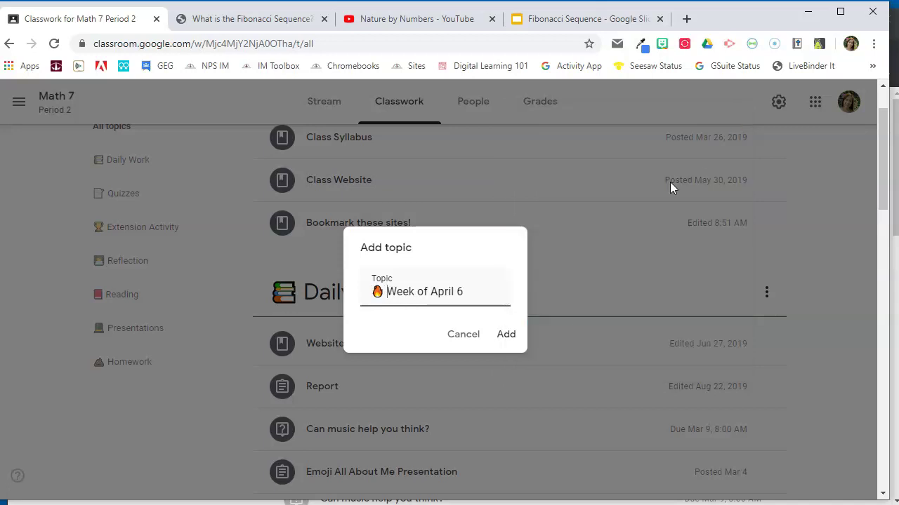
pyautogui.click(501, 335)
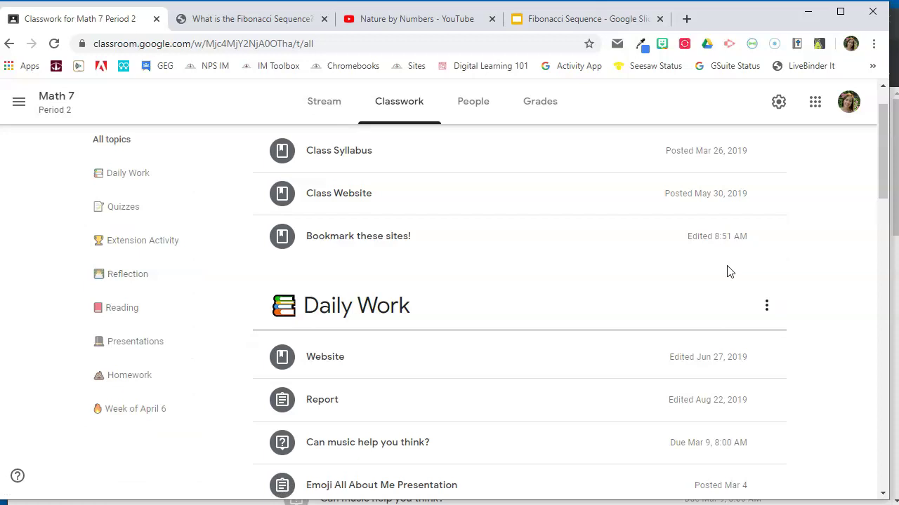
# Move the "Week of April 6" topic up the classwork page so it sits above Daily Work
pyautogui.scroll(-20, 734, 273)
pyautogui.scroll(-4, 736, 273)
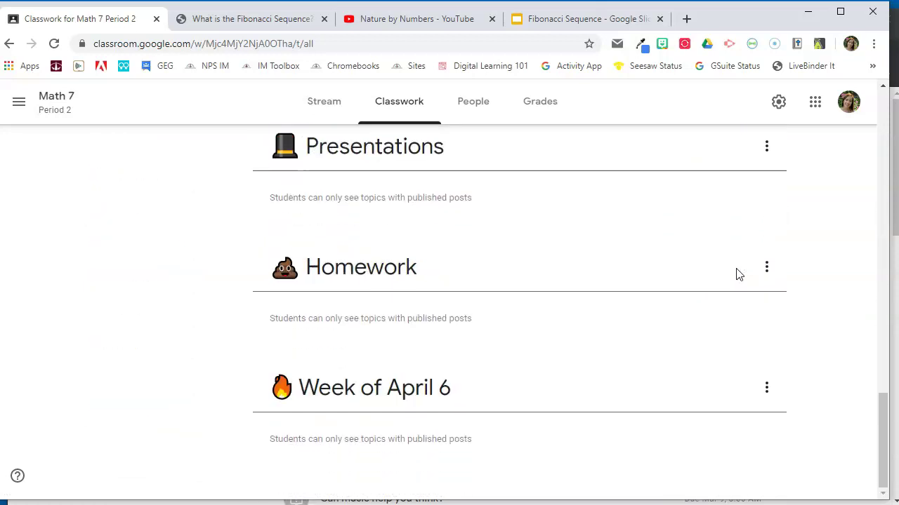
pyautogui.moveTo(342, 394); pyautogui.dragTo(355, 311)
pyautogui.scroll(20, 361, 277)
pyautogui.scroll(-7, 360, 317)
pyautogui.scroll(-5, 363, 316)
pyautogui.click(358, 374)
pyautogui.moveTo(358, 374); pyautogui.dragTo(373, 215)
pyautogui.scroll(15, 347, 267)
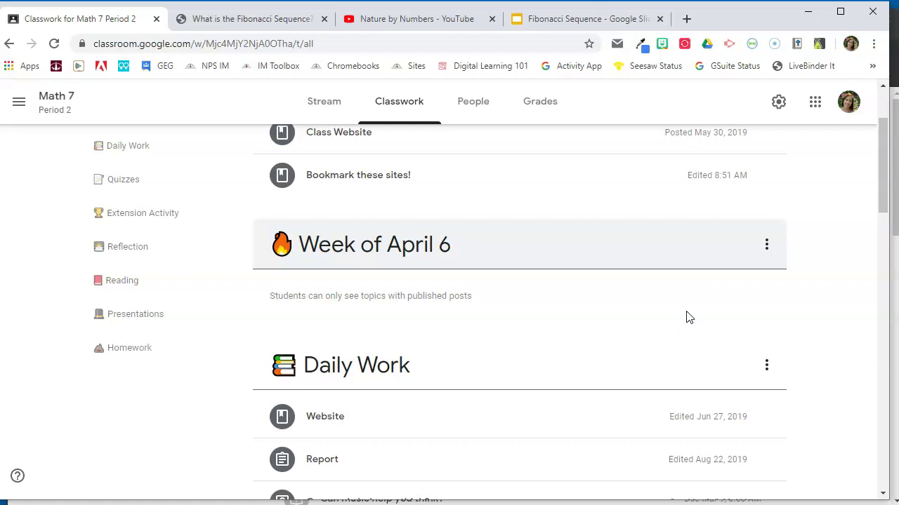
# Create a material titled "Explore the Fibonacci Sequence" with a description telling students to read the linked Wonderopolis article and watch the video
pyautogui.scroll(3, 674, 321)
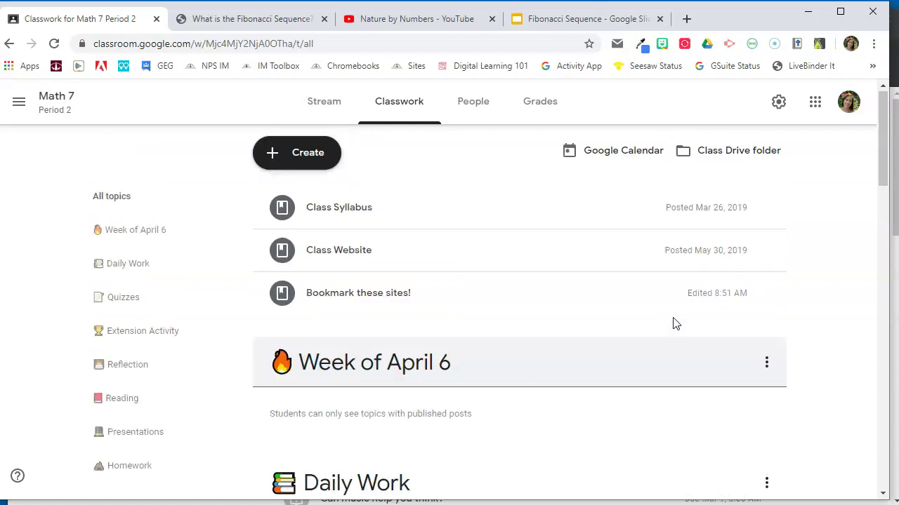
pyautogui.click(312, 160)
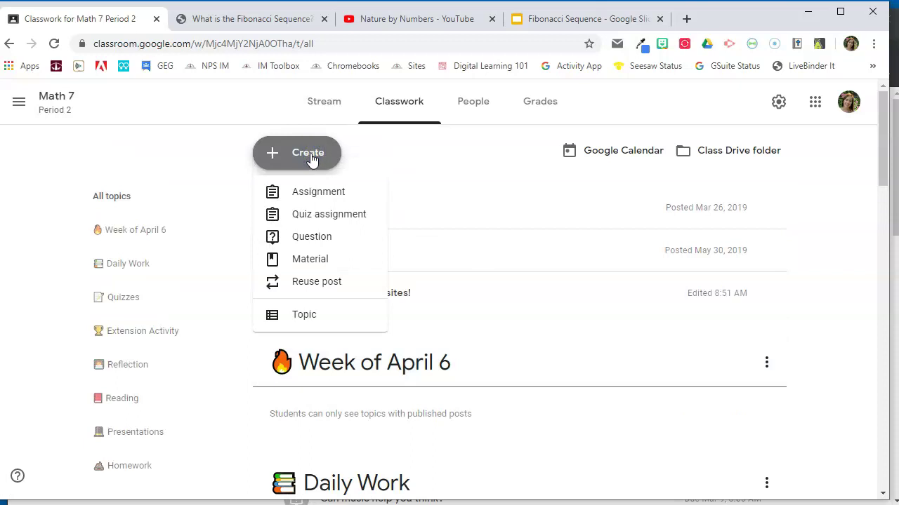
pyautogui.click(317, 260)
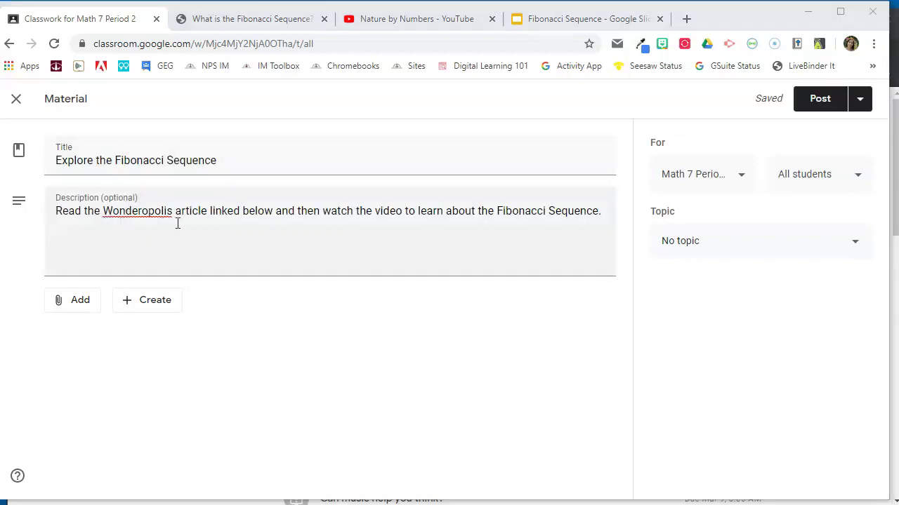
# Copy the address of the Wonderopolis page "What is the Fibonacci Sequence?" and attach it to the material as a link
pyautogui.click(249, 21)
pyautogui.tripleClick(367, 43)
pyautogui.hotkey('ctrl', 'c')
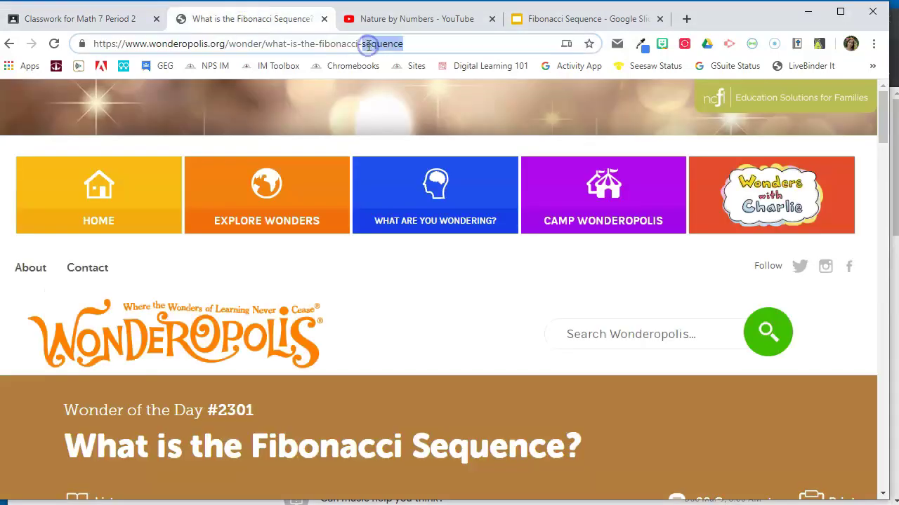
pyautogui.click(101, 17)
pyautogui.click(83, 309)
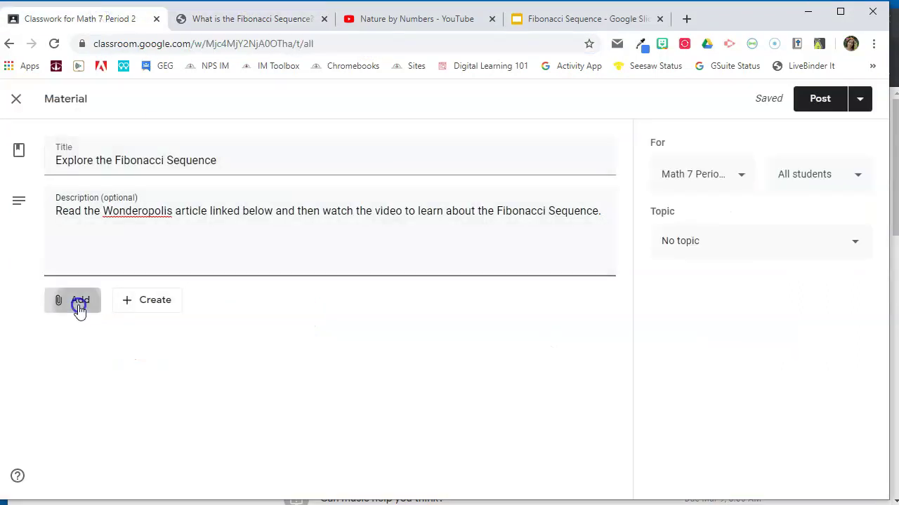
pyautogui.click(90, 353)
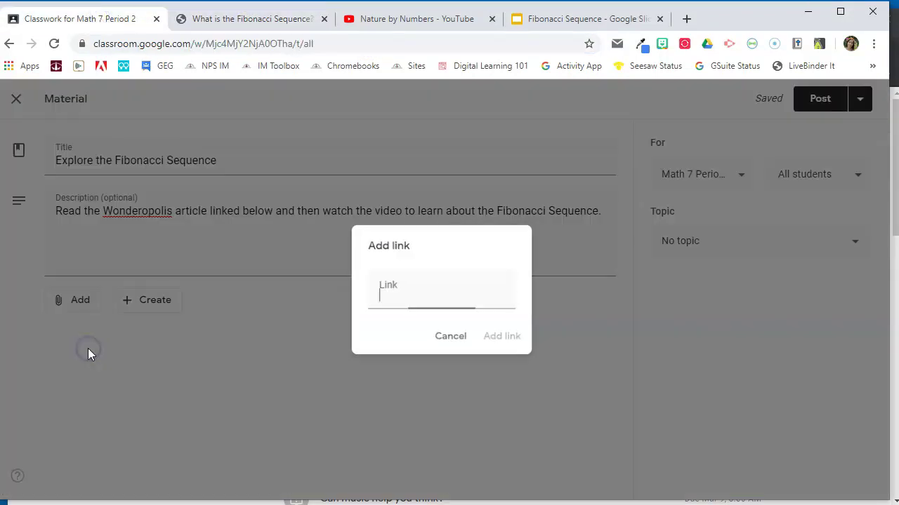
pyautogui.hotkey('ctrl', 'v')
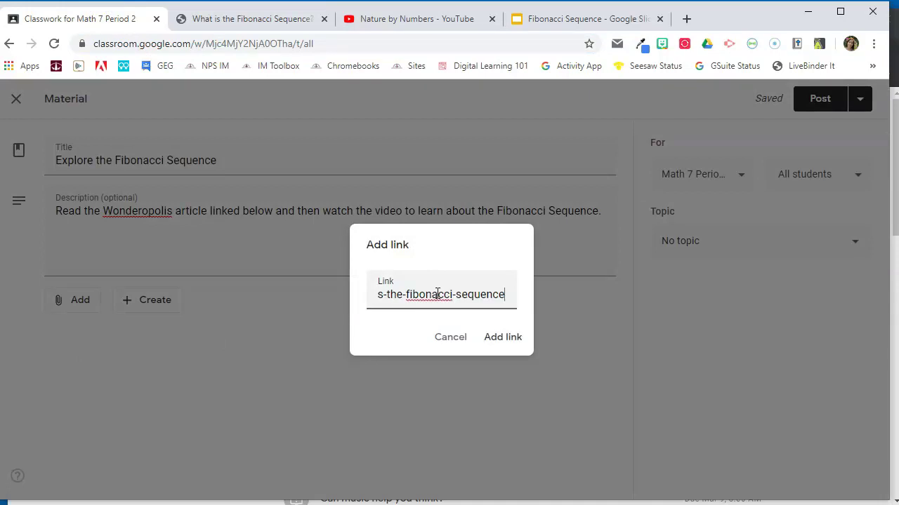
pyautogui.click(492, 335)
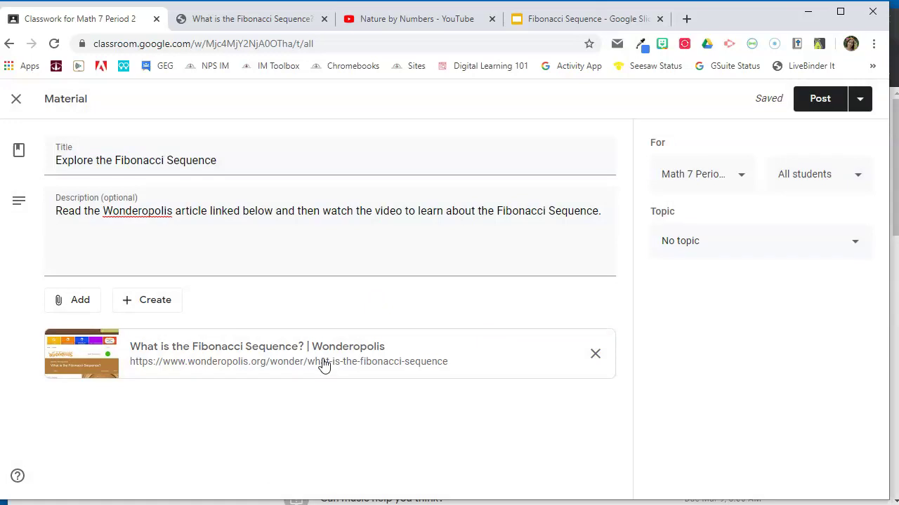
# Copy the share link of the YouTube video "Nature by Numbers" and attach the video to the material by its URL
pyautogui.click(400, 21)
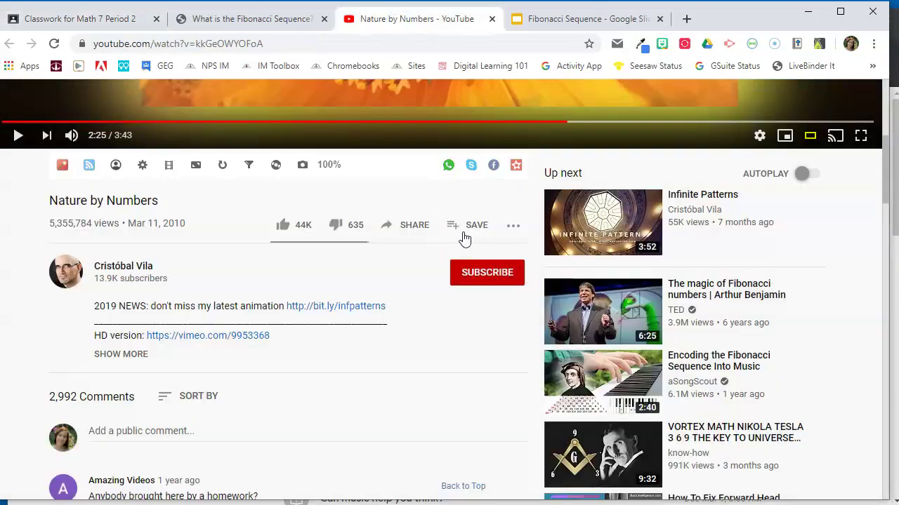
pyautogui.click(415, 226)
pyautogui.click(572, 319)
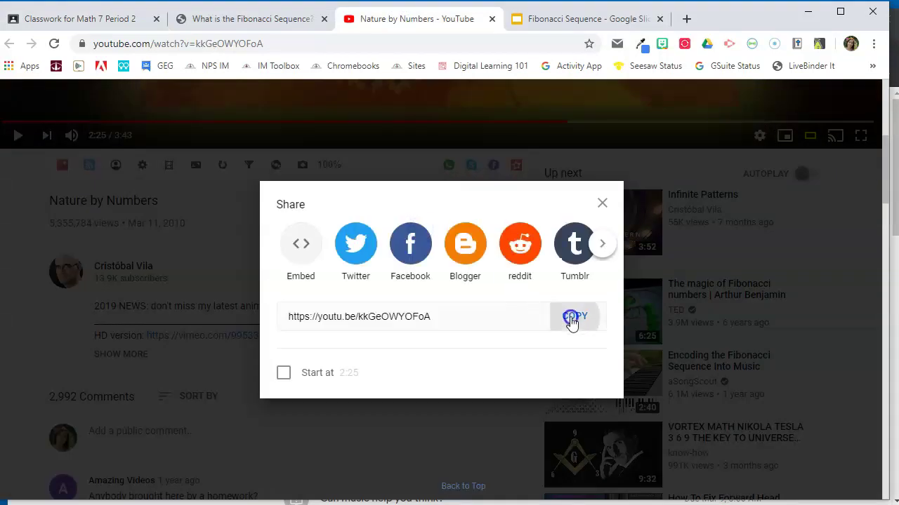
pyautogui.click(94, 21)
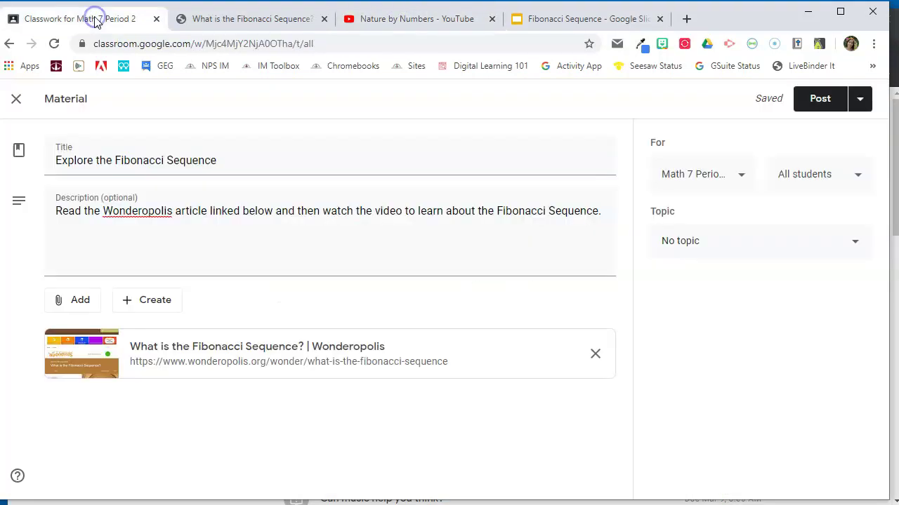
pyautogui.click(76, 302)
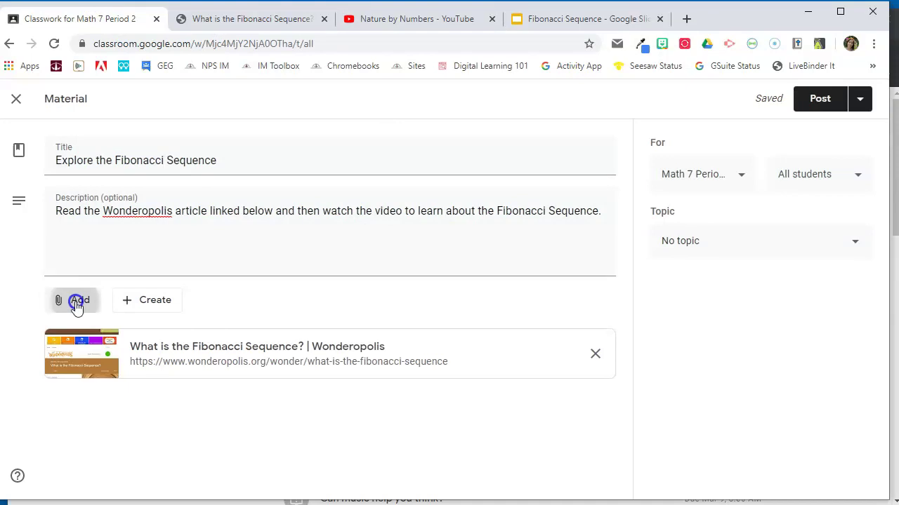
pyautogui.click(96, 397)
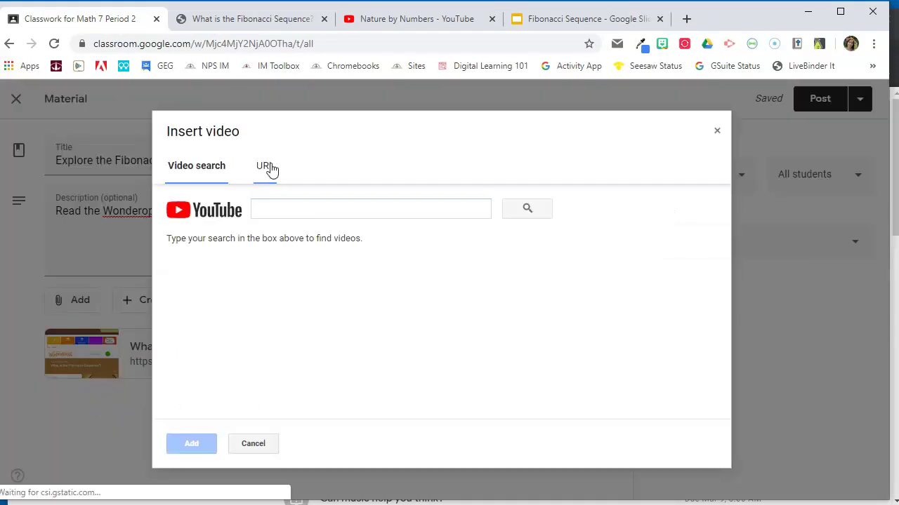
pyautogui.click(269, 167)
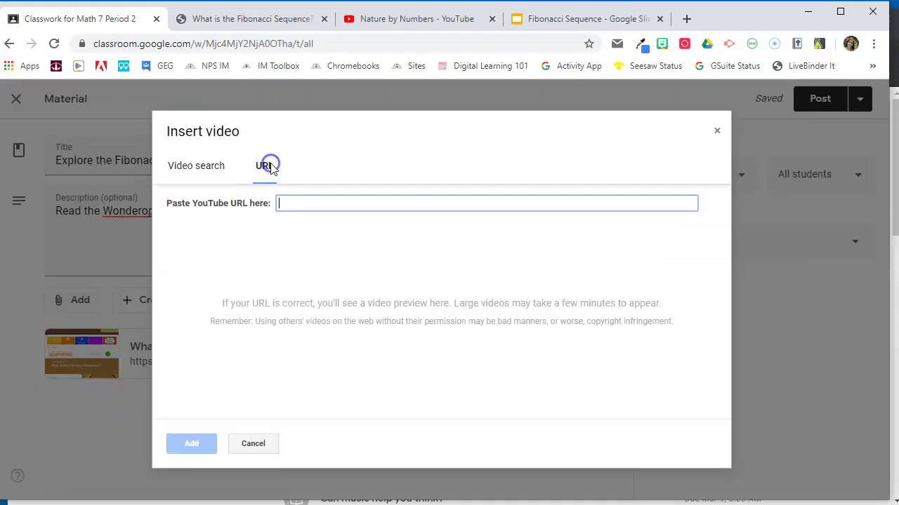
pyautogui.click(288, 202)
pyautogui.hotkey('ctrl', 'v')
pyautogui.click(196, 453)
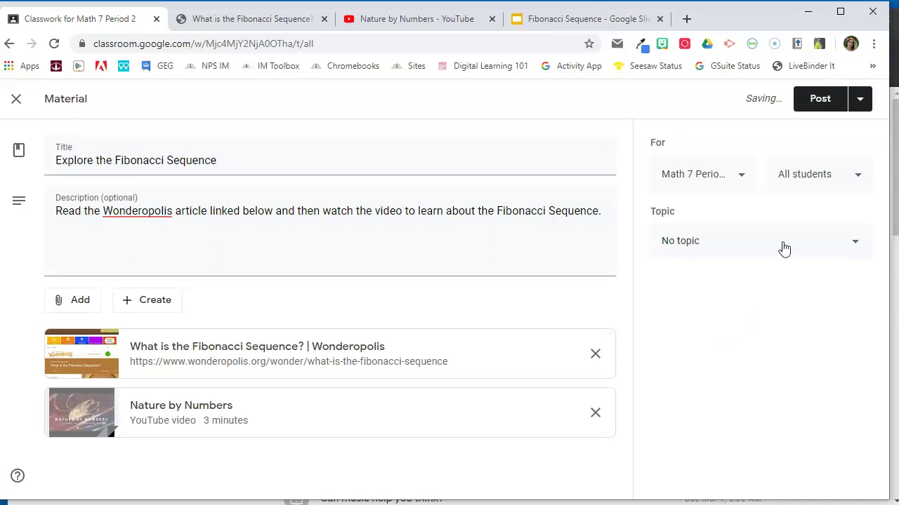
# File the material under the "Week of April 6" topic and post it to all students in Math 7 Period 2
pyautogui.click(724, 178)
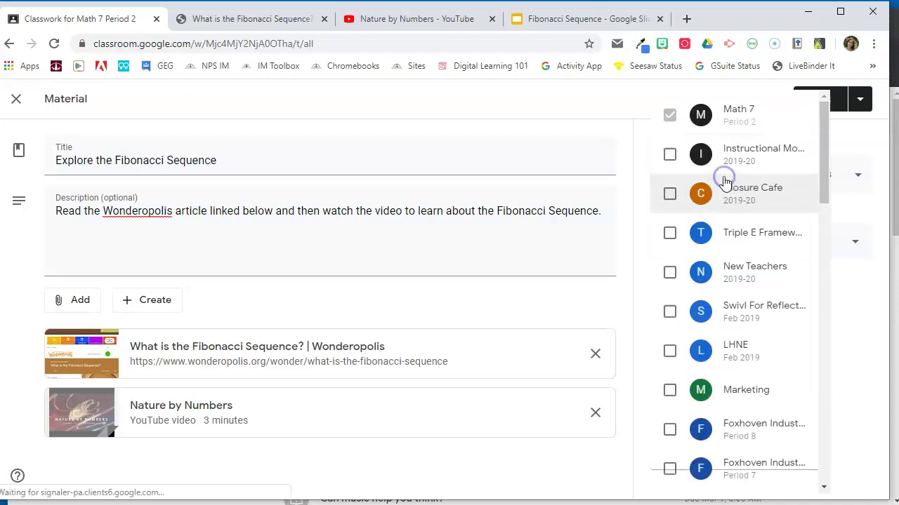
pyautogui.click(876, 123)
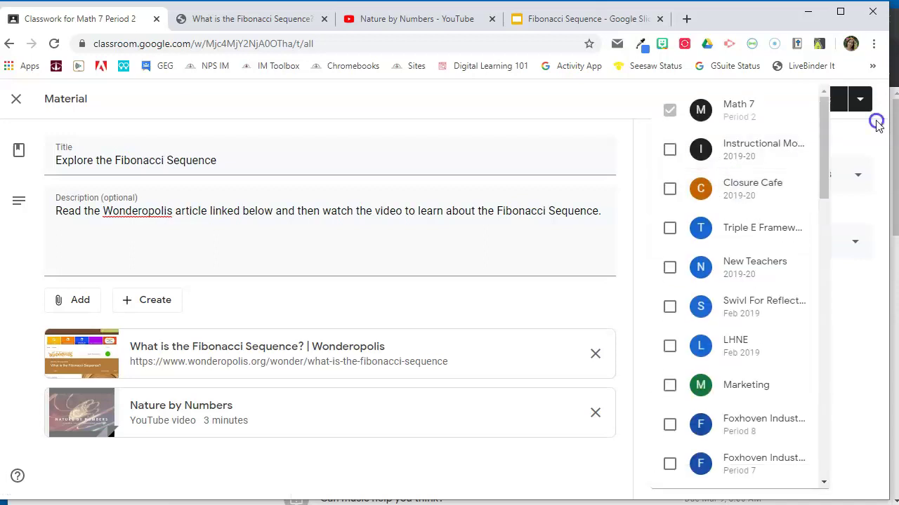
pyautogui.click(851, 178)
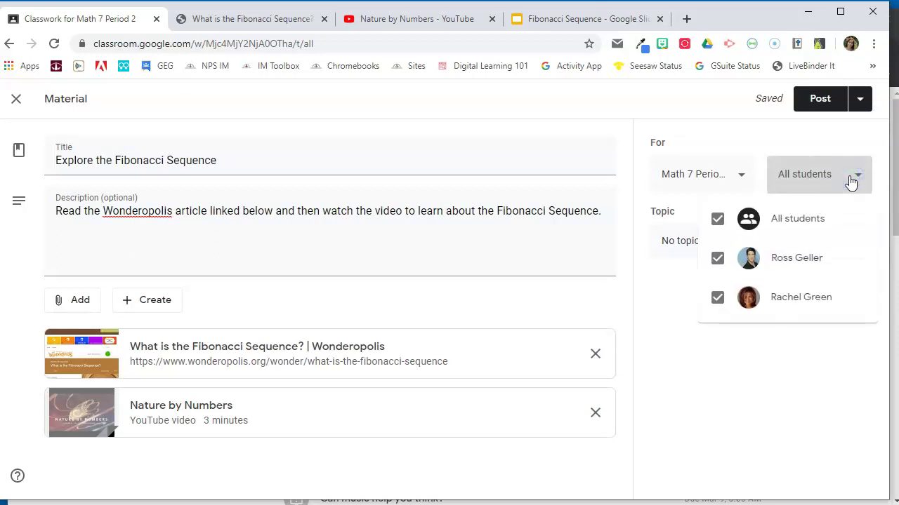
pyautogui.click(844, 138)
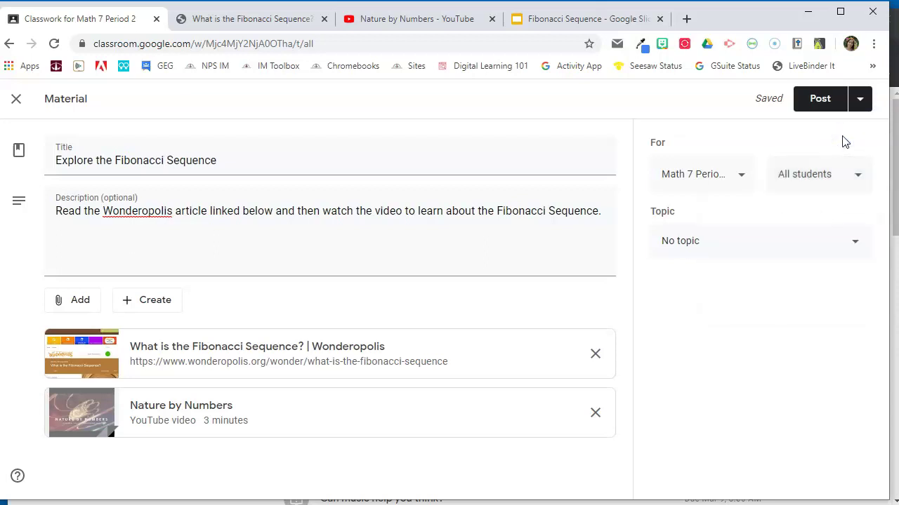
pyautogui.click(731, 250)
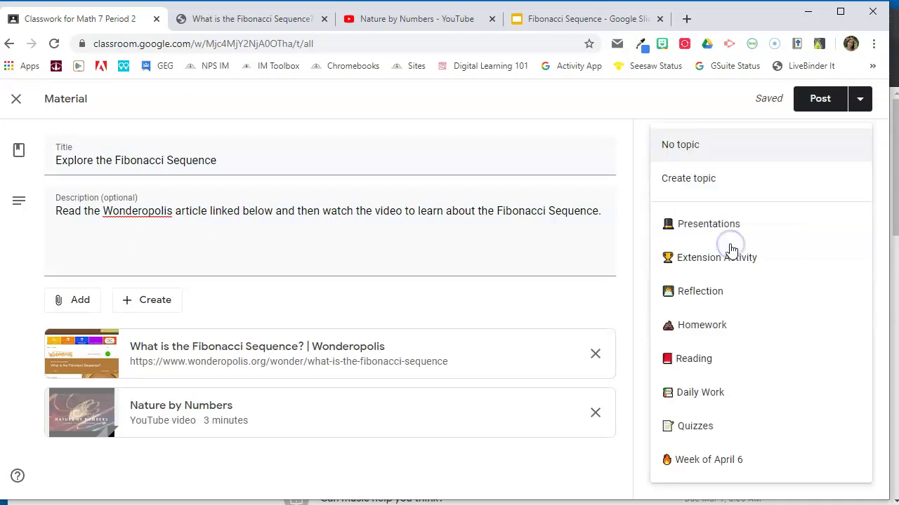
pyautogui.click(705, 468)
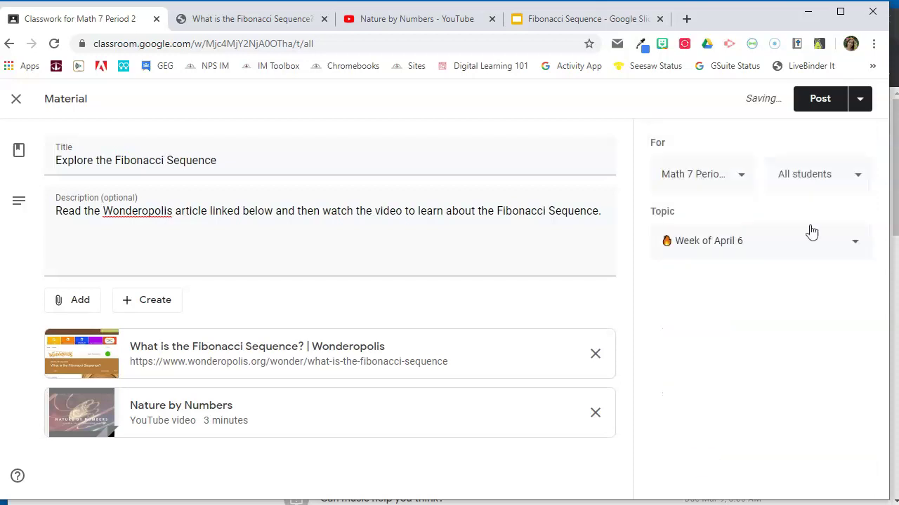
pyautogui.click(820, 99)
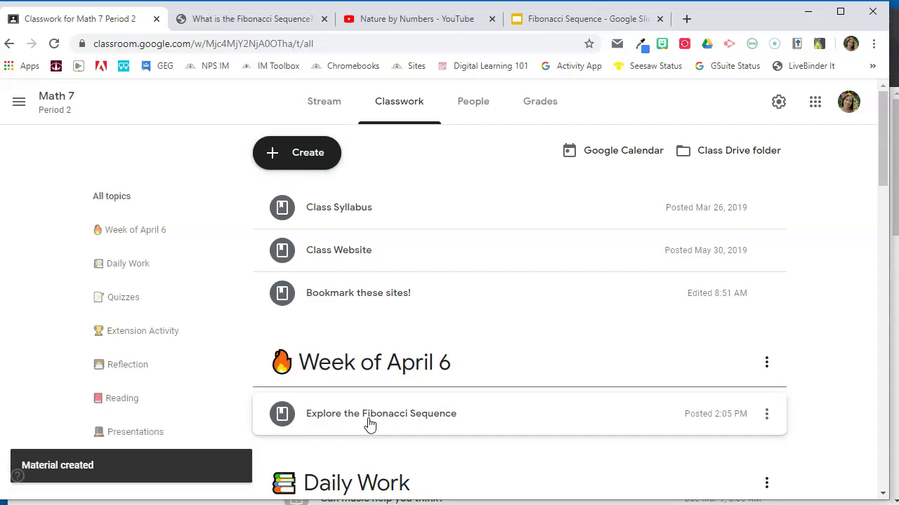
# Create an assignment titled "Apply Fibonacci Sequence" with instructions to open the linked Google Slideshow, follow Slide 1's directions and mark as done
pyautogui.click(298, 150)
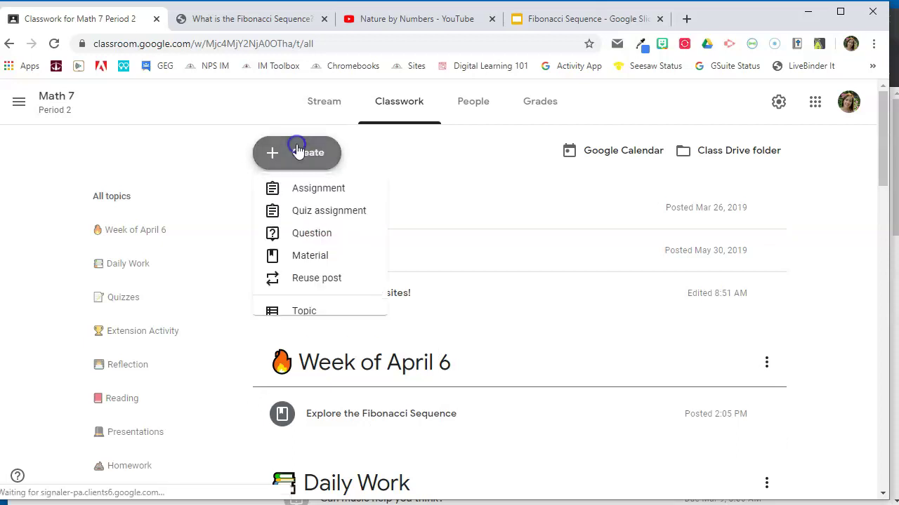
pyautogui.click(307, 200)
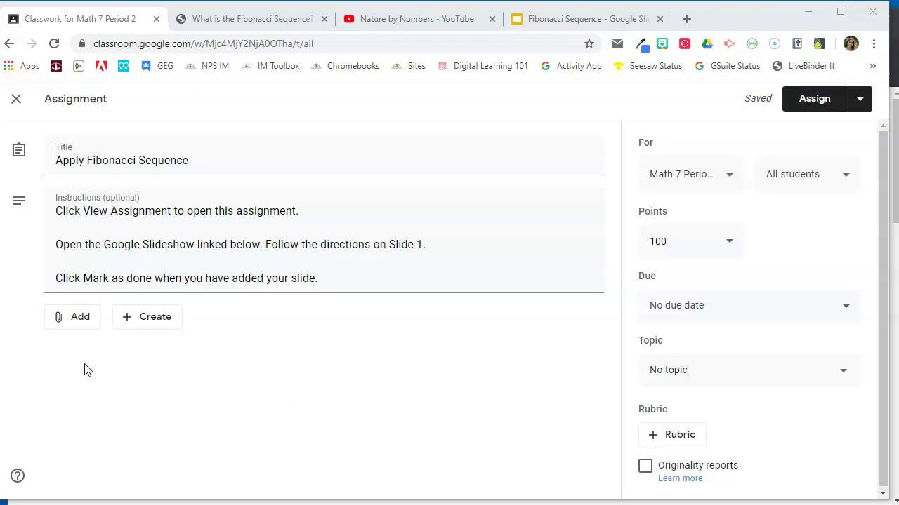
# Attach the "Fibonacci Sequence" Google Slides file from Drive to the assignment and set it to "Students can edit file"
pyautogui.click(75, 320)
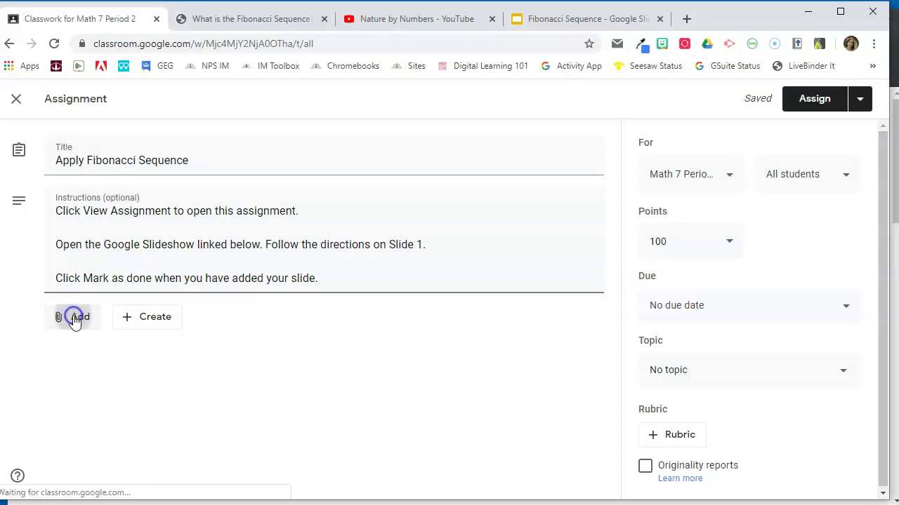
pyautogui.click(85, 347)
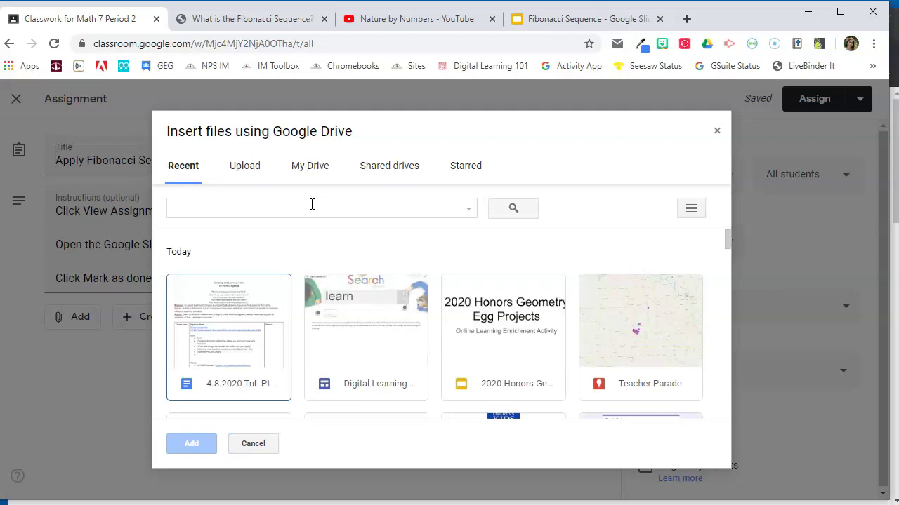
pyautogui.scroll(-2, 510, 322)
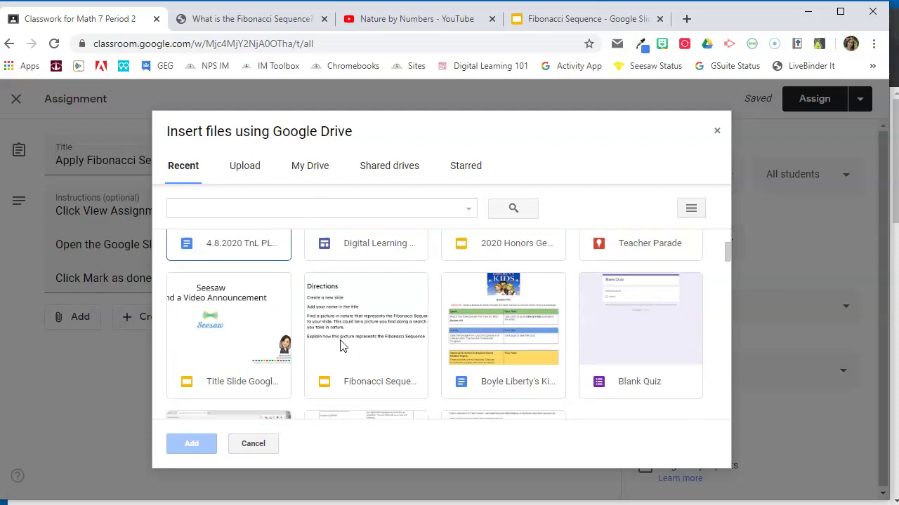
pyautogui.click(363, 327)
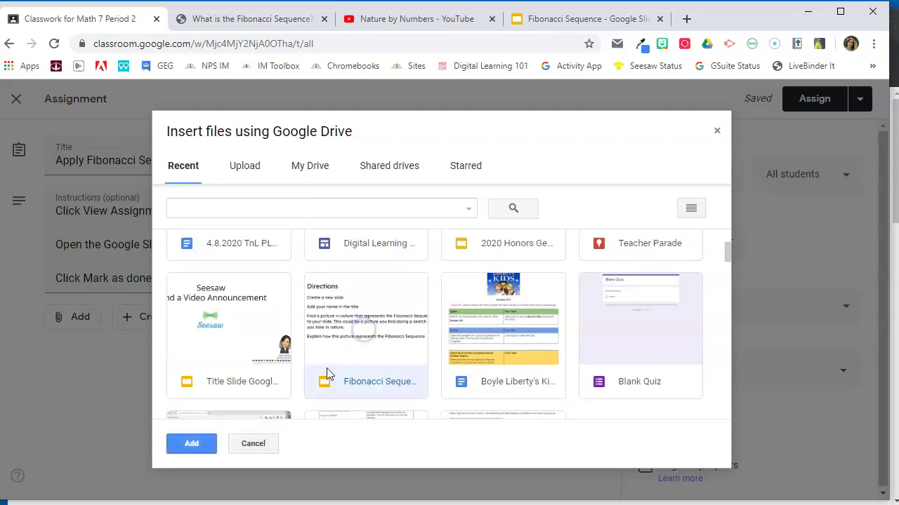
pyautogui.click(192, 445)
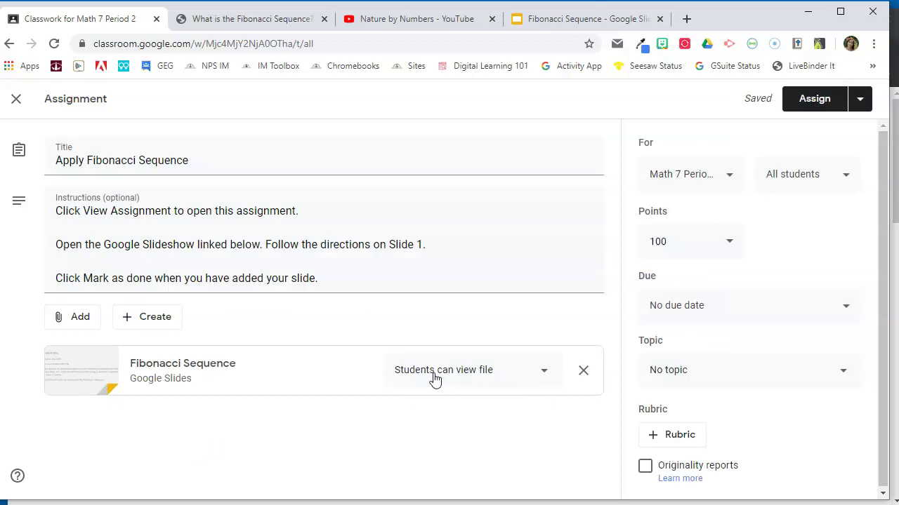
pyautogui.click(477, 379)
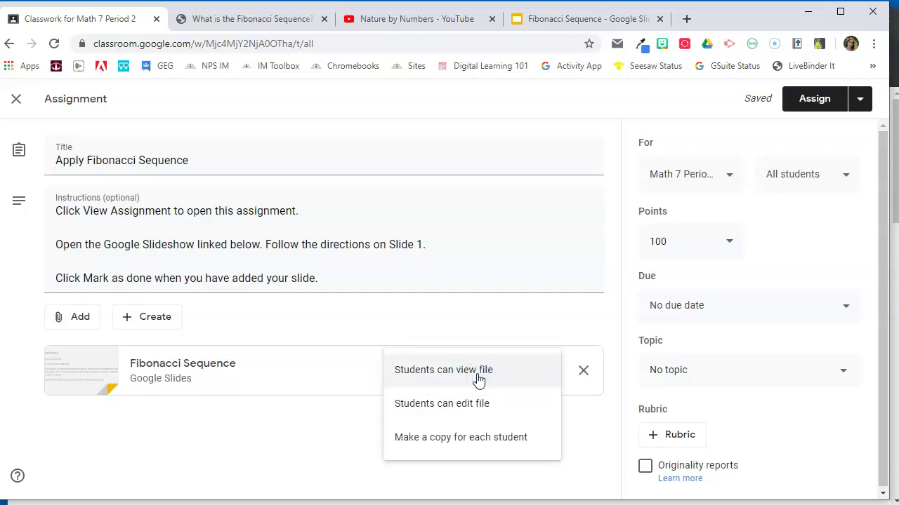
pyautogui.click(428, 407)
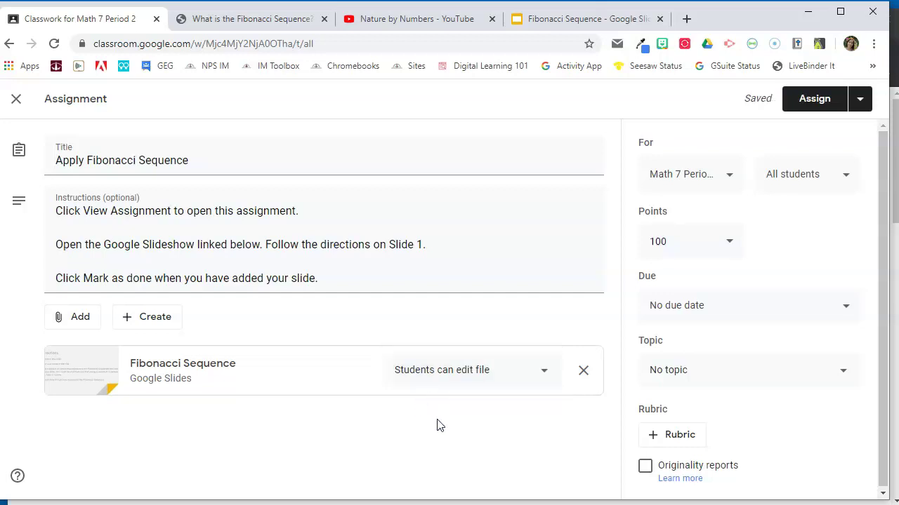
pyautogui.click(462, 374)
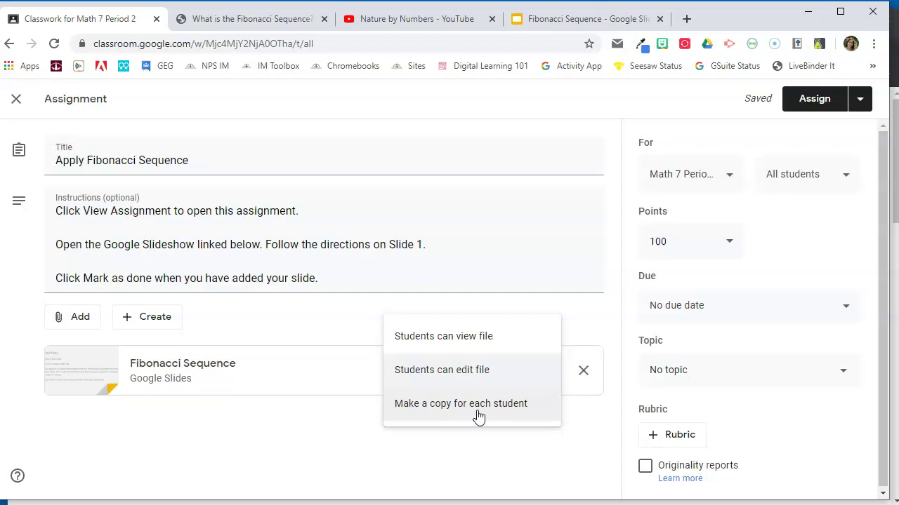
pyautogui.click(473, 370)
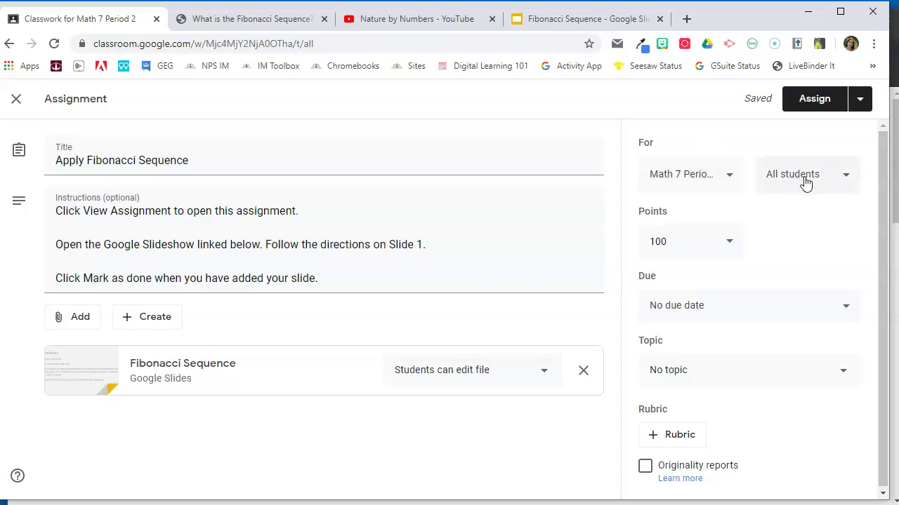
# Make the assignment ungraded and assign it to the class under the "Week of April 6" topic
pyautogui.click(718, 242)
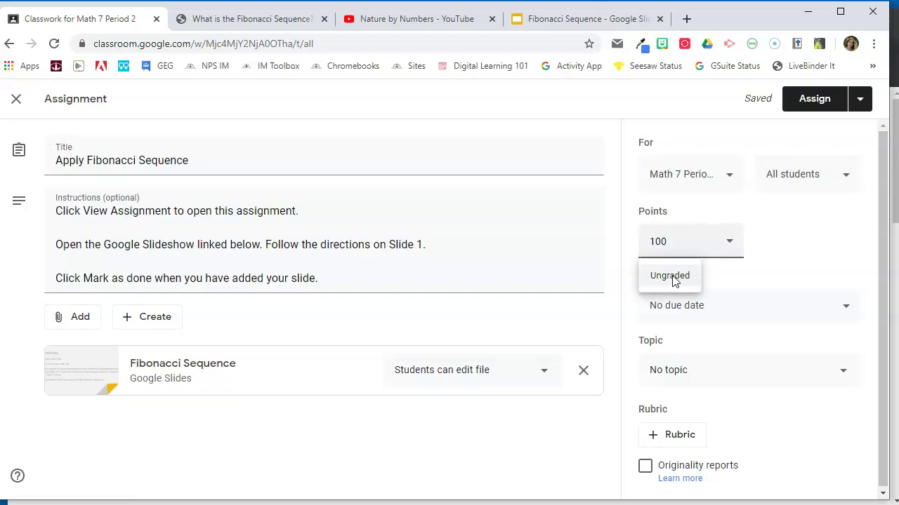
pyautogui.click(670, 277)
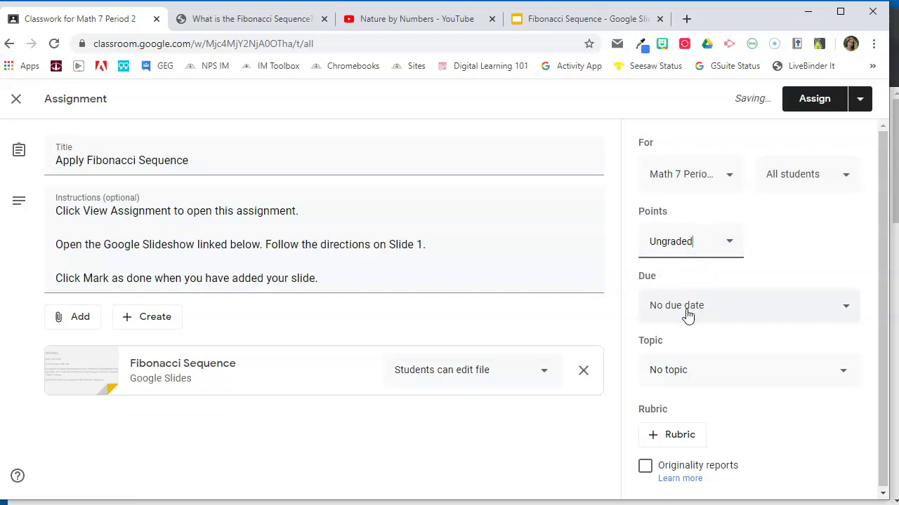
pyautogui.click(682, 371)
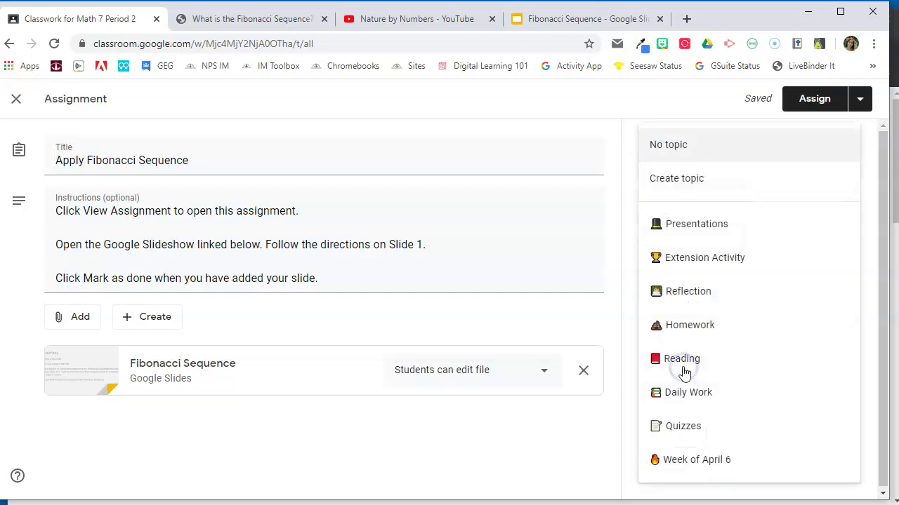
pyautogui.click(695, 460)
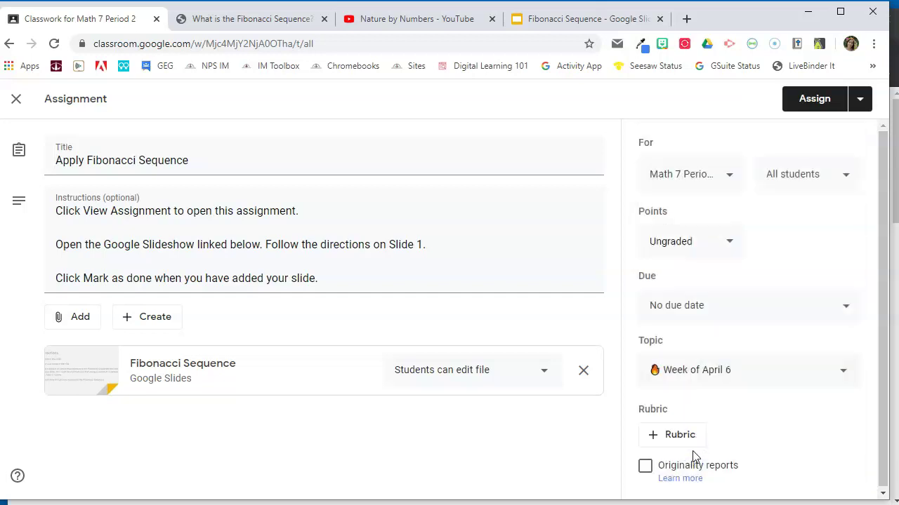
pyautogui.click(801, 110)
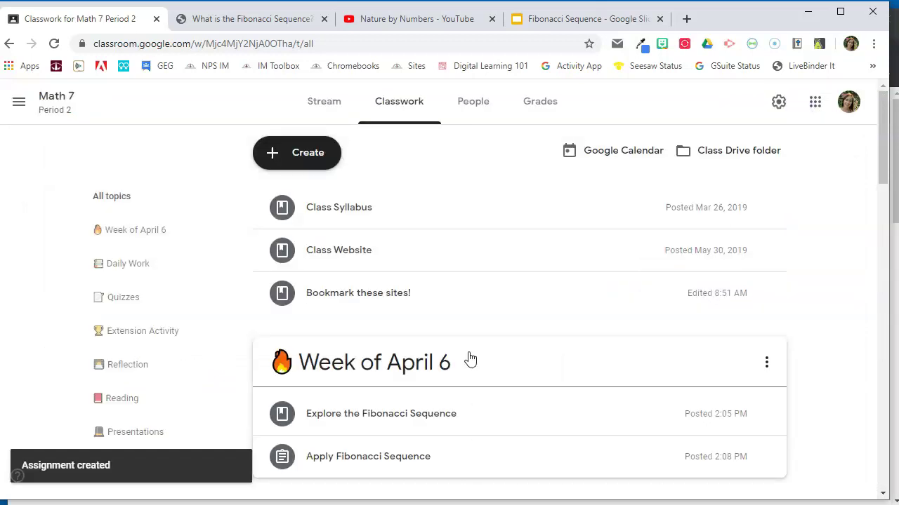
# Move the "Apply Fibonacci Sequence" assignment above the "Explore the Fibonacci Sequence" material, and return it to its place below
pyautogui.scroll(-2, 469, 359)
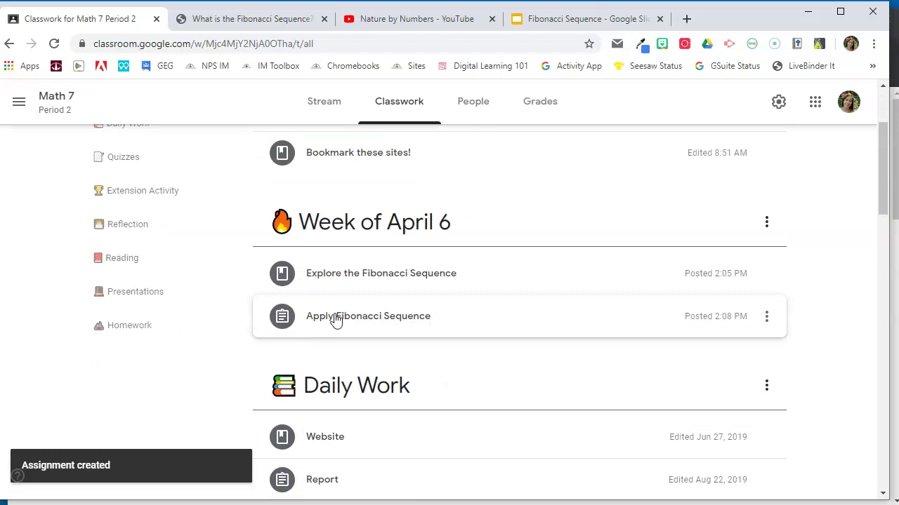
pyautogui.moveTo(339, 319); pyautogui.dragTo(388, 265)
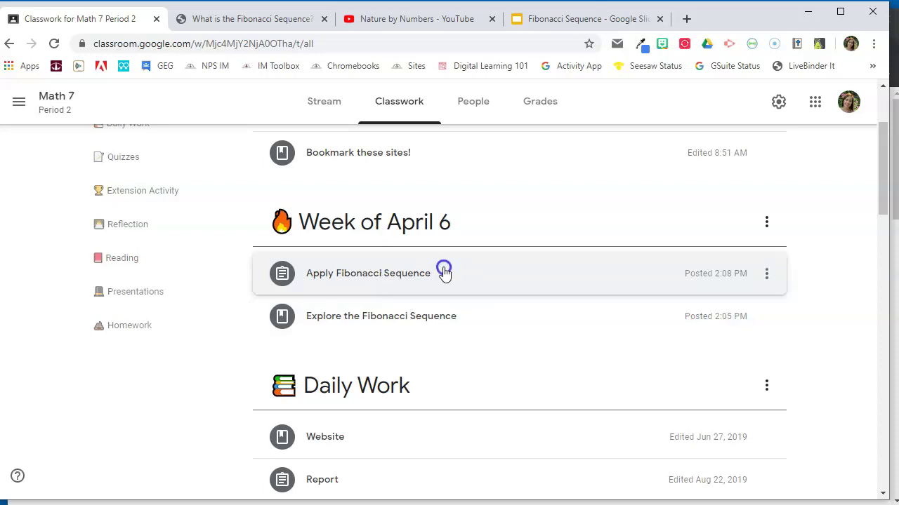
pyautogui.moveTo(443, 271); pyautogui.dragTo(395, 315)
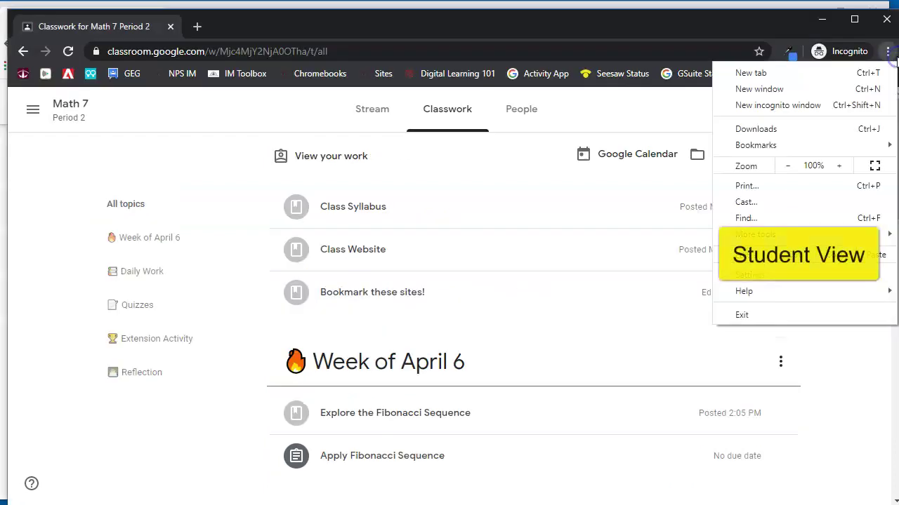
# Expand the "Explore the Fibonacci Sequence" material under "Week of April 6" in the student view, check its instructions and links, and collapse it
pyautogui.click(470, 342)
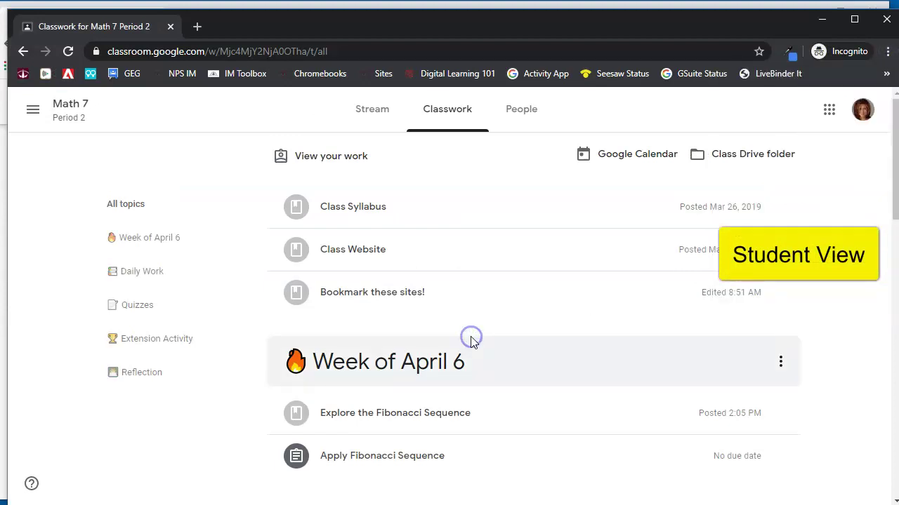
pyautogui.scroll(-1, 482, 344)
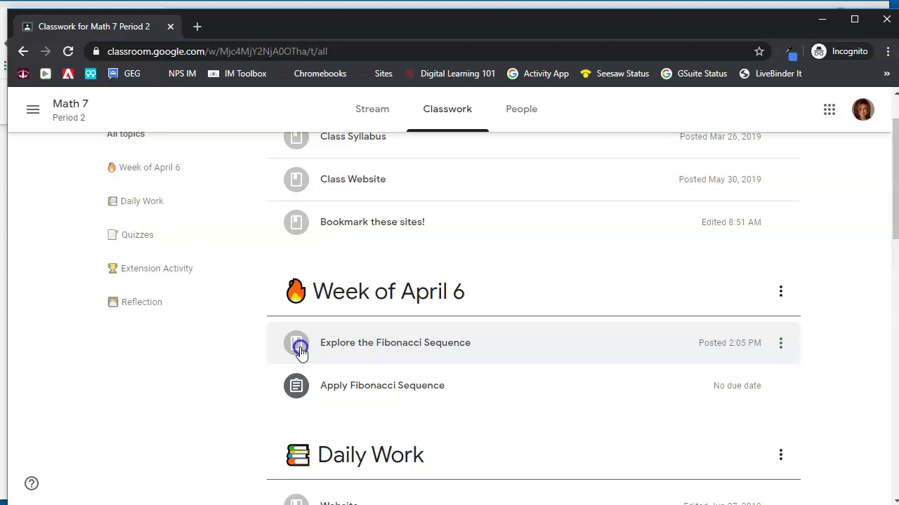
pyautogui.click(299, 351)
pyautogui.scroll(-3, 472, 276)
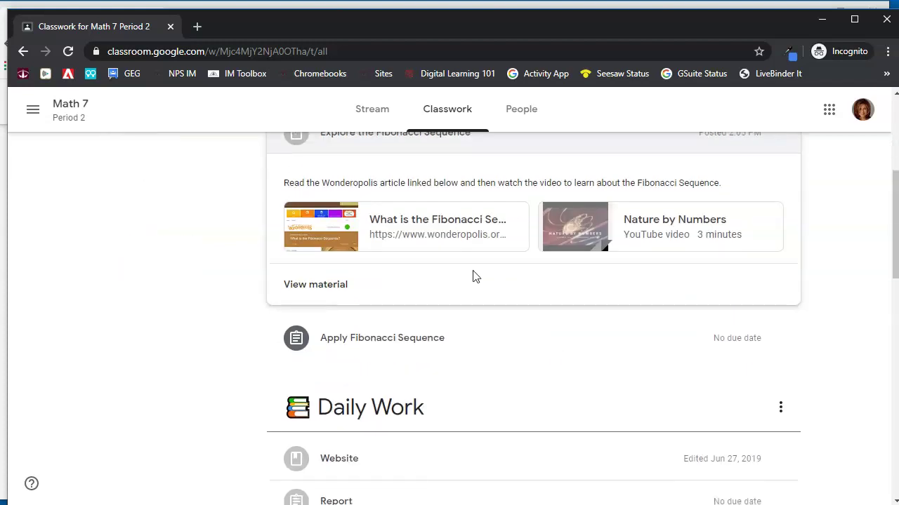
pyautogui.scroll(2, 681, 301)
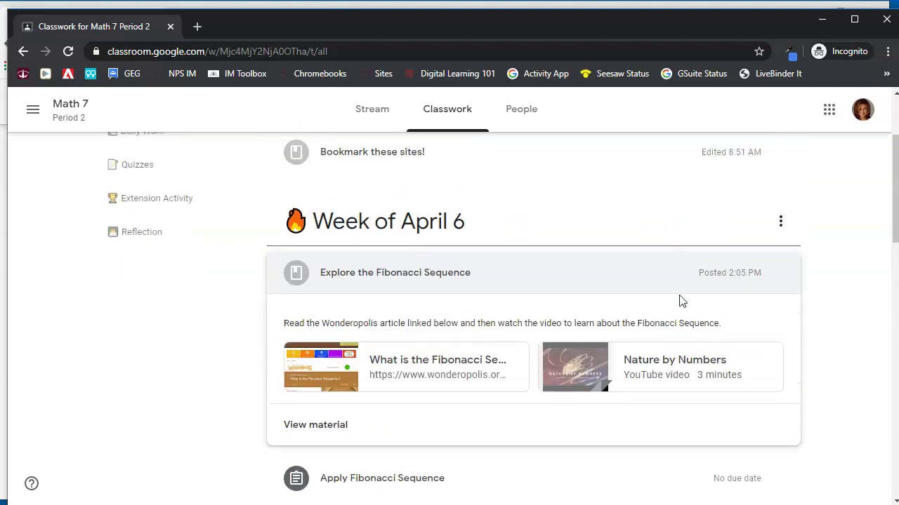
pyautogui.click(379, 281)
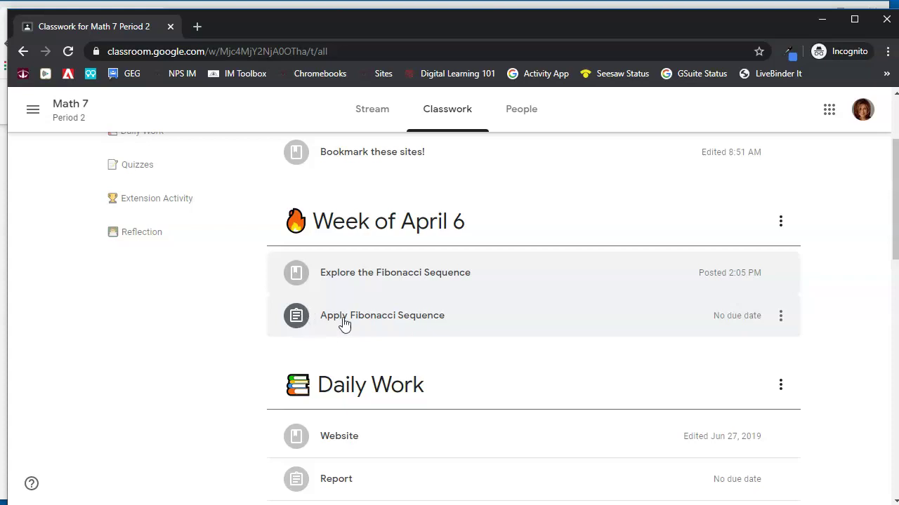
# View the full "Apply Fibonacci Sequence" assignment as a student, and return to the top of the teacher's Classwork page
pyautogui.click(397, 321)
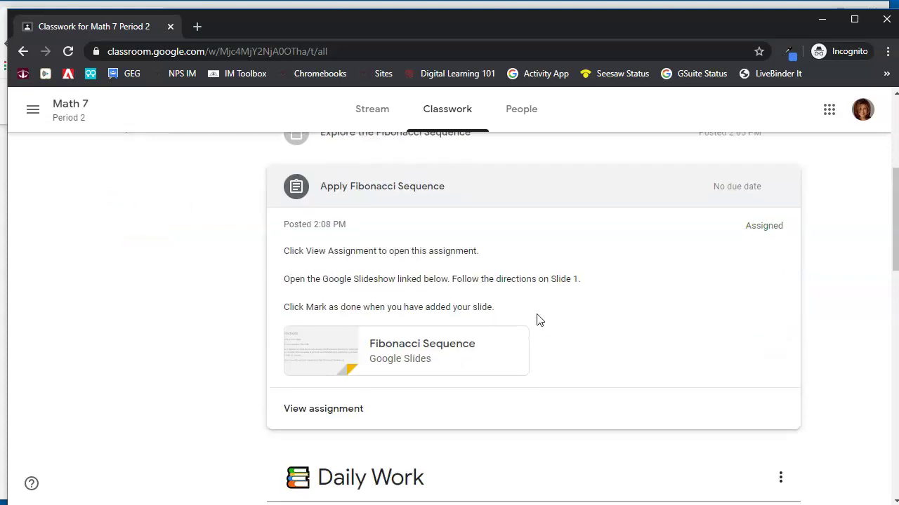
pyautogui.click(332, 409)
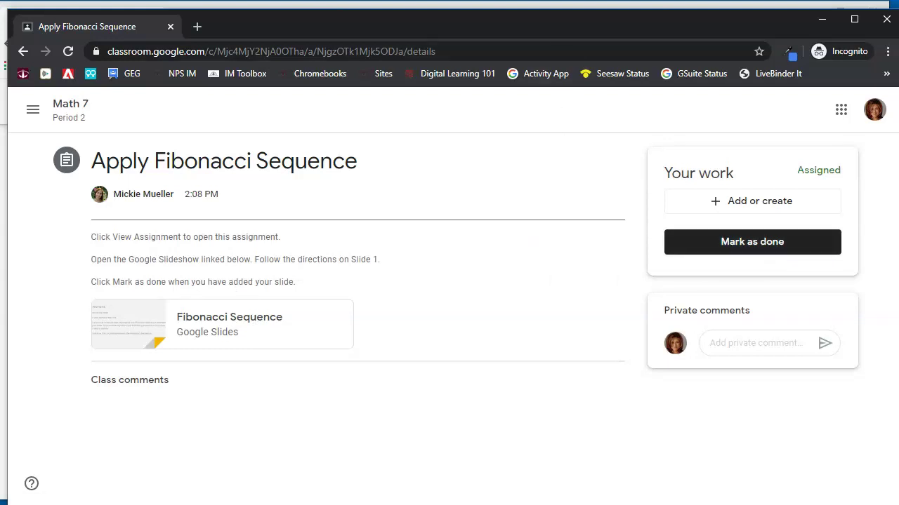
pyautogui.click(555, 8)
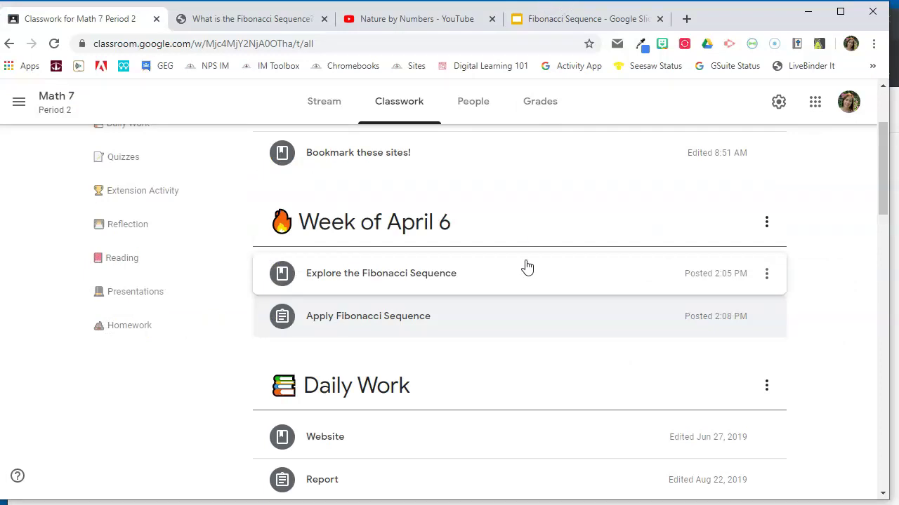
pyautogui.scroll(2, 527, 267)
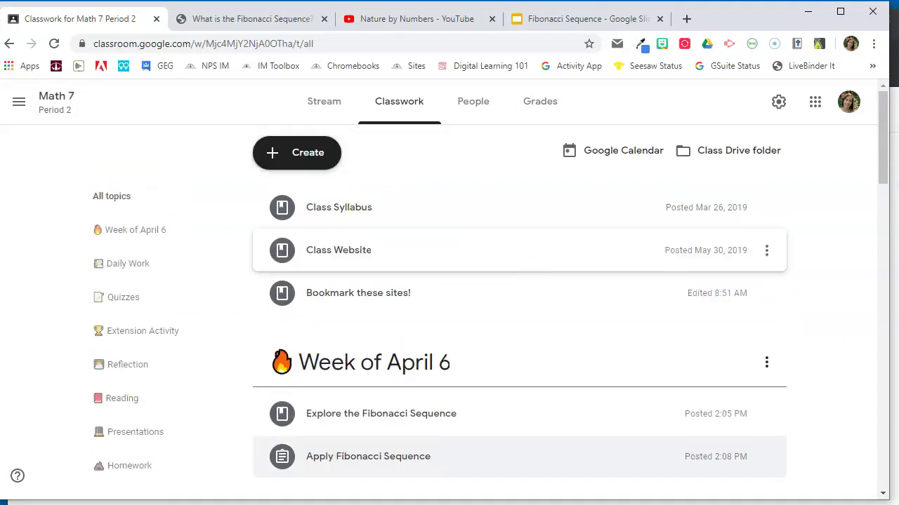